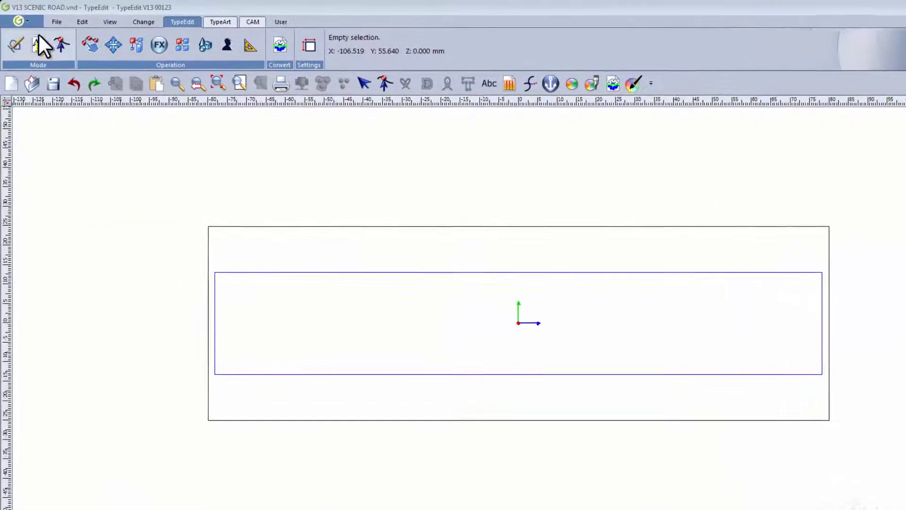
# Import SCENIC ROAD.eps from the V13-DIE folder as an EPS file.
pyautogui.click(16, 19)
pyautogui.click(77, 160)
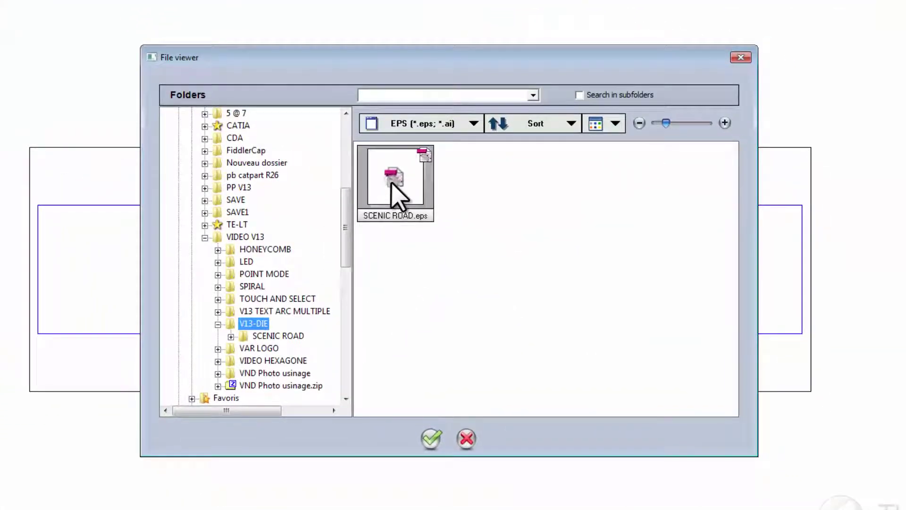
pyautogui.click(474, 124)
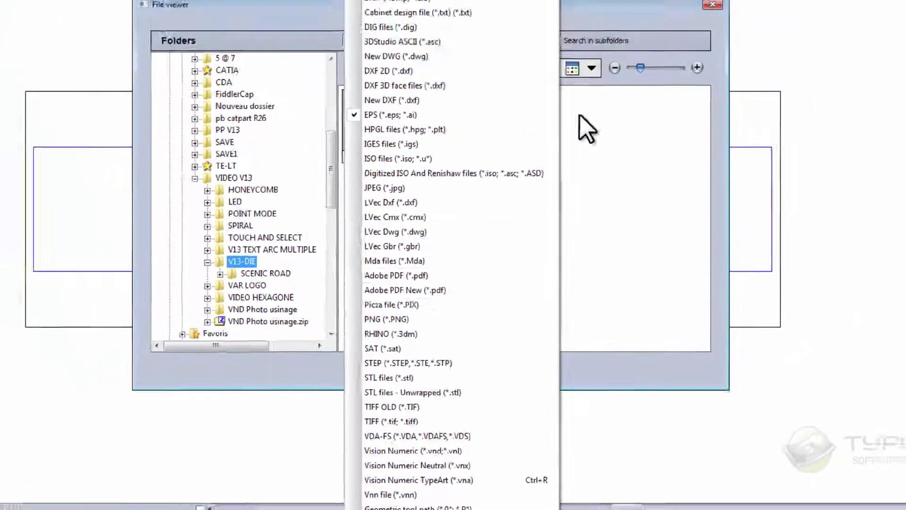
pyautogui.click(637, 24)
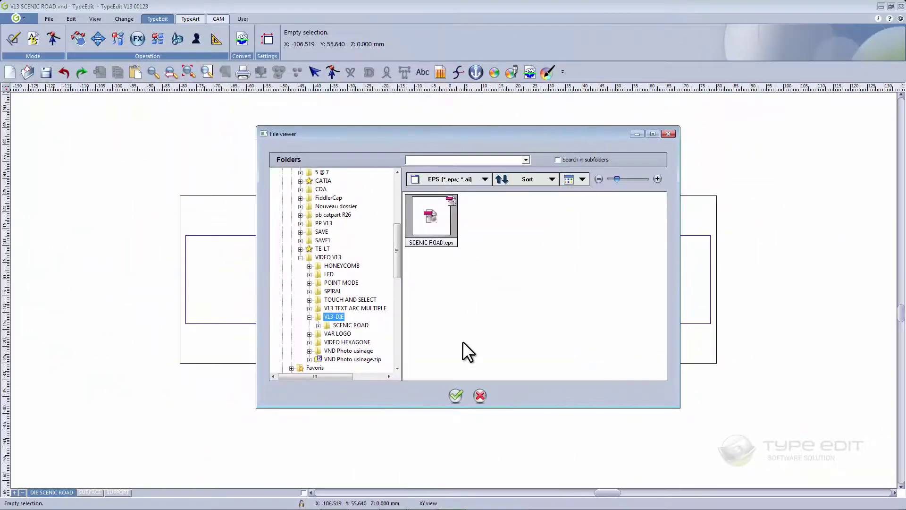
pyautogui.click(456, 395)
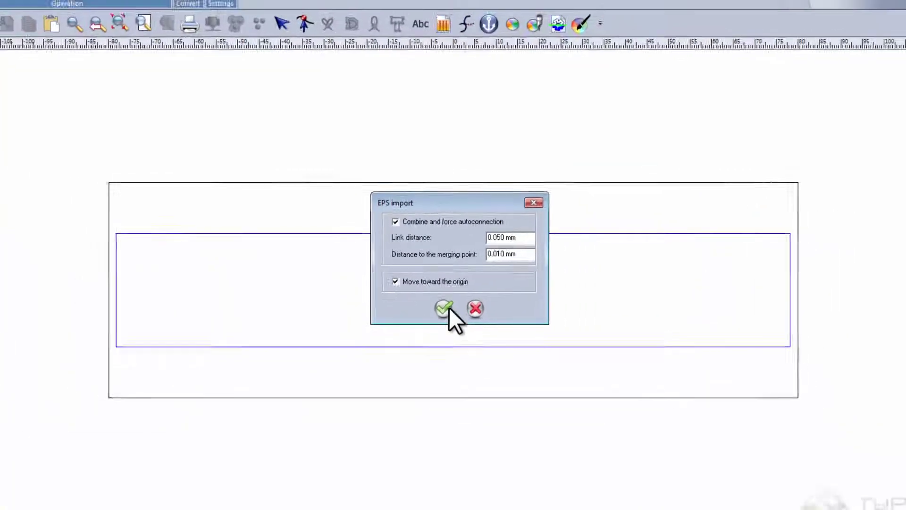
# Accept the EPS import defaults, centre the 137.042 × 13.137 mm lettering on the plate, and zoom in.
pyautogui.click(446, 309)
pyautogui.scroll(-2, 613, 326)
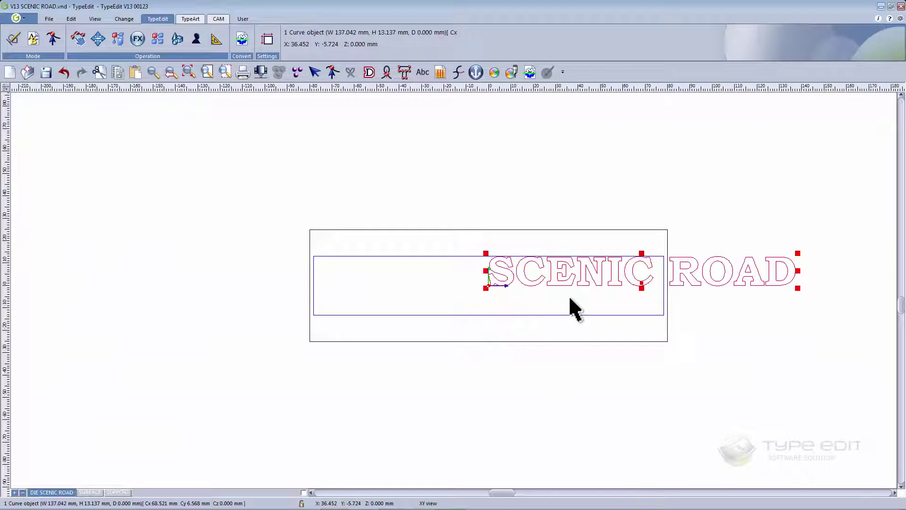
pyautogui.click(97, 39)
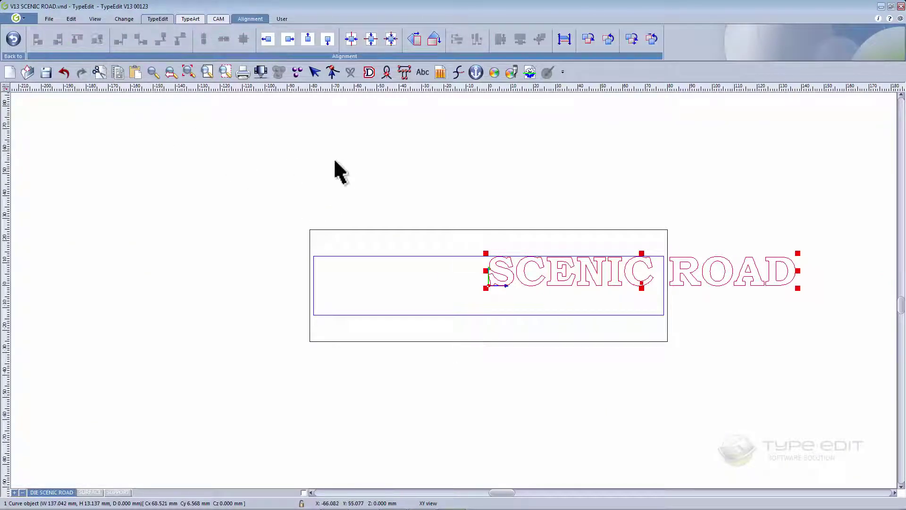
pyautogui.click(390, 39)
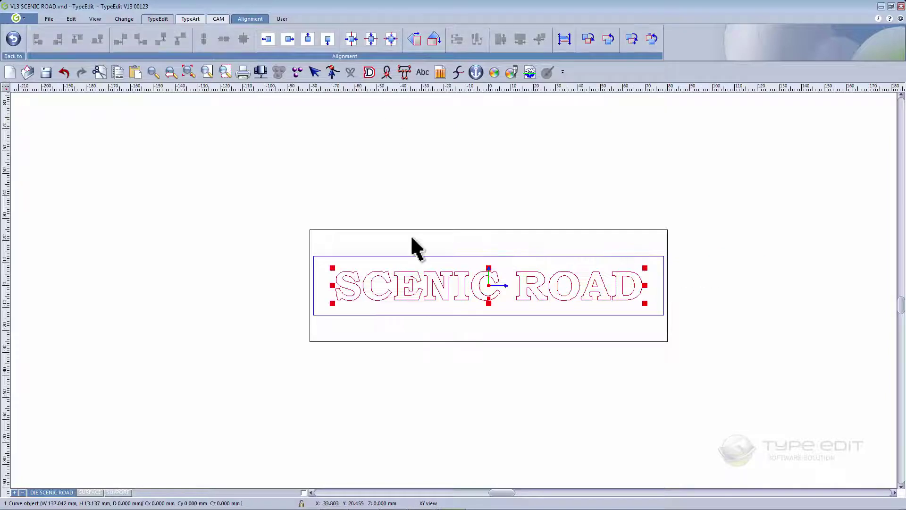
pyautogui.click(207, 73)
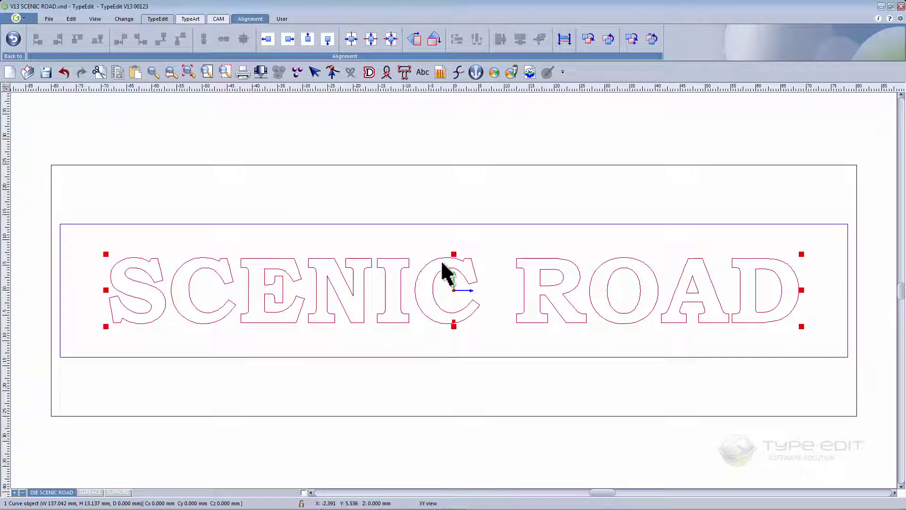
# Mirror the SCENIC ROAD curve object horizontally, then deselect it to check the reversed text.
pyautogui.click(14, 38)
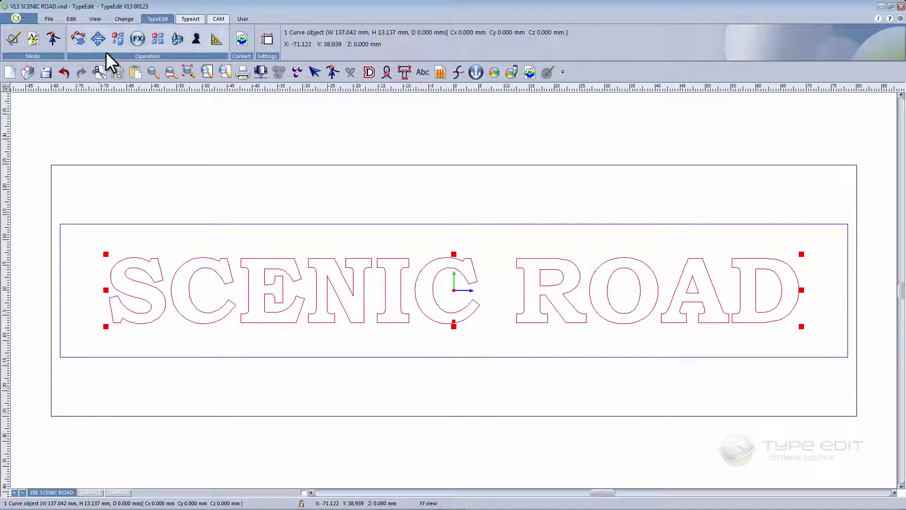
pyautogui.click(116, 41)
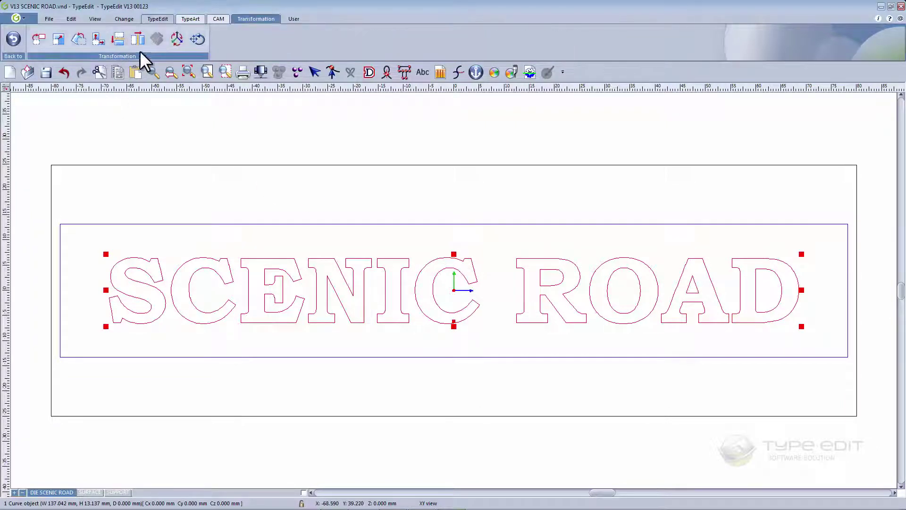
pyautogui.click(138, 40)
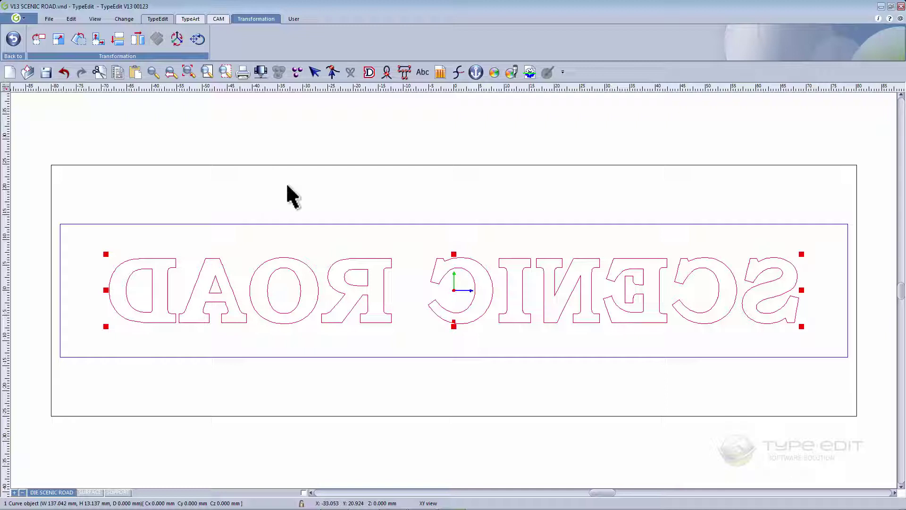
pyautogui.click(308, 185)
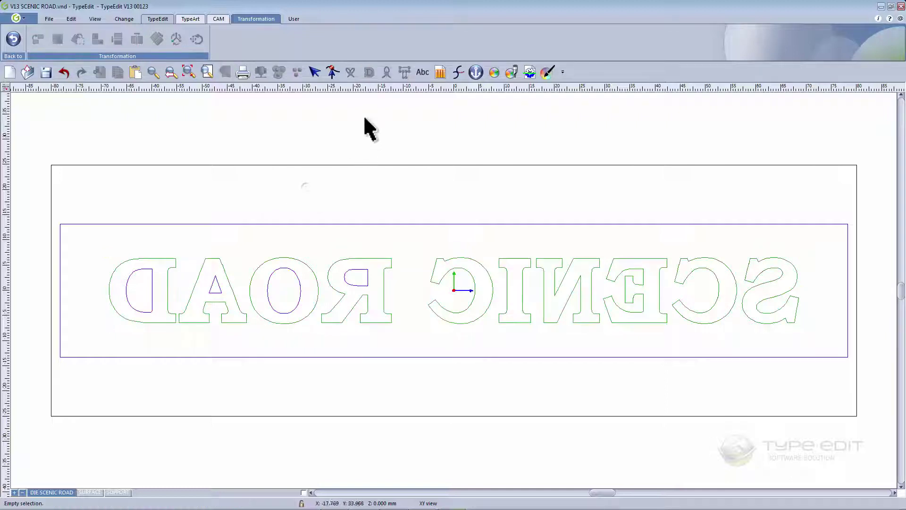
pyautogui.click(361, 258)
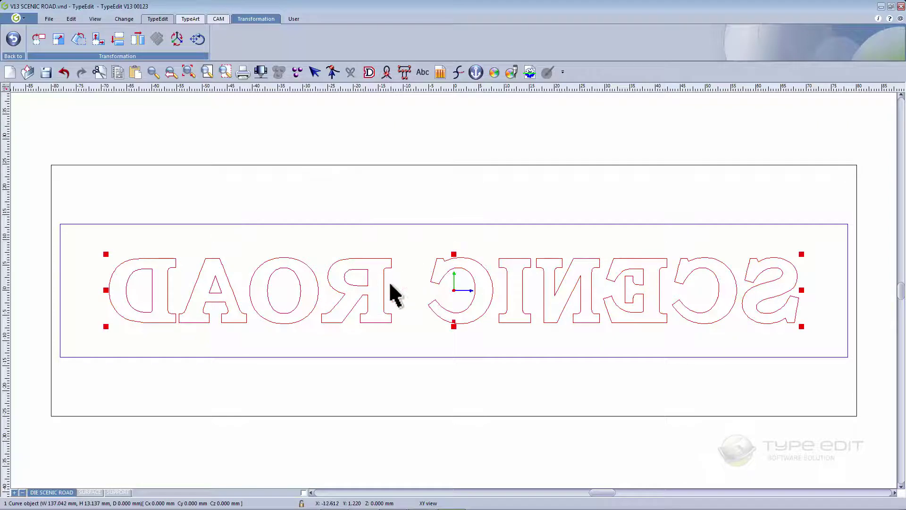
pyautogui.click(409, 260)
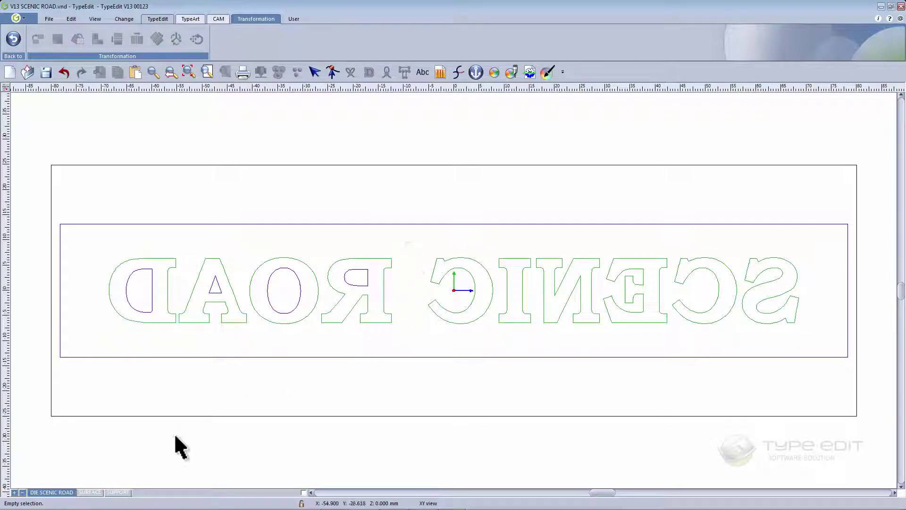
# Add a multiple offset of 2 outside contours at 2.100 mm around the whole lettering.
pyautogui.hotkey('ctrl', 'a')
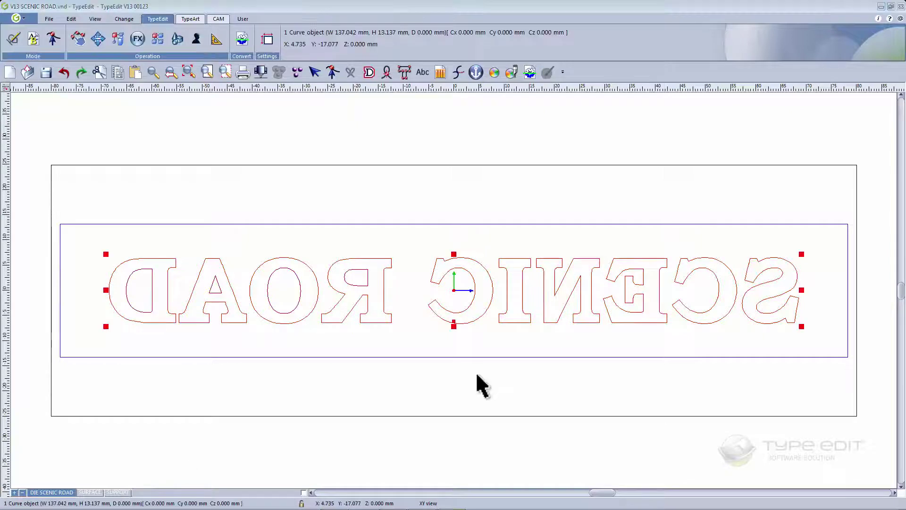
pyautogui.click(78, 39)
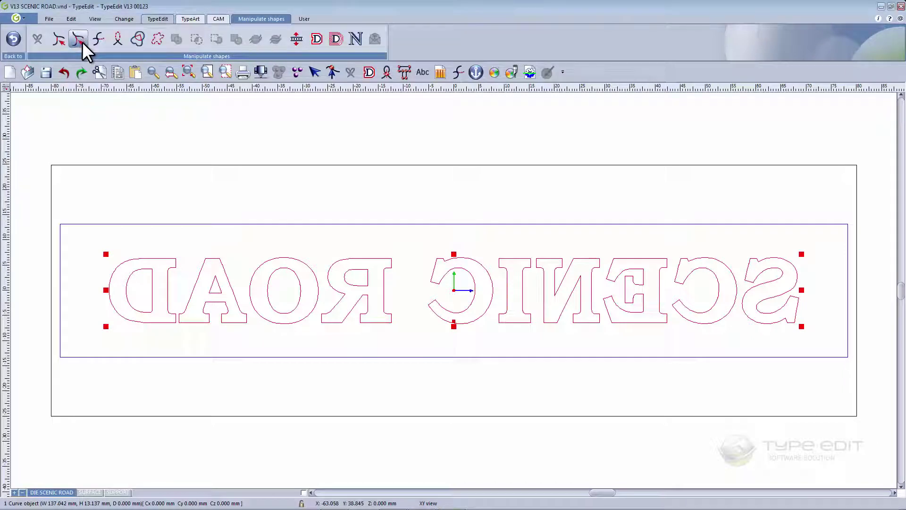
pyautogui.click(336, 40)
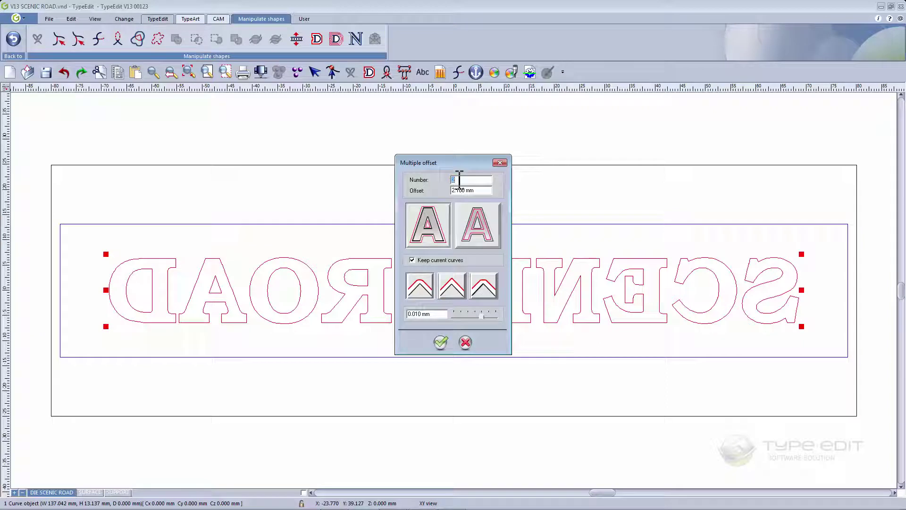
pyautogui.press('Tab')
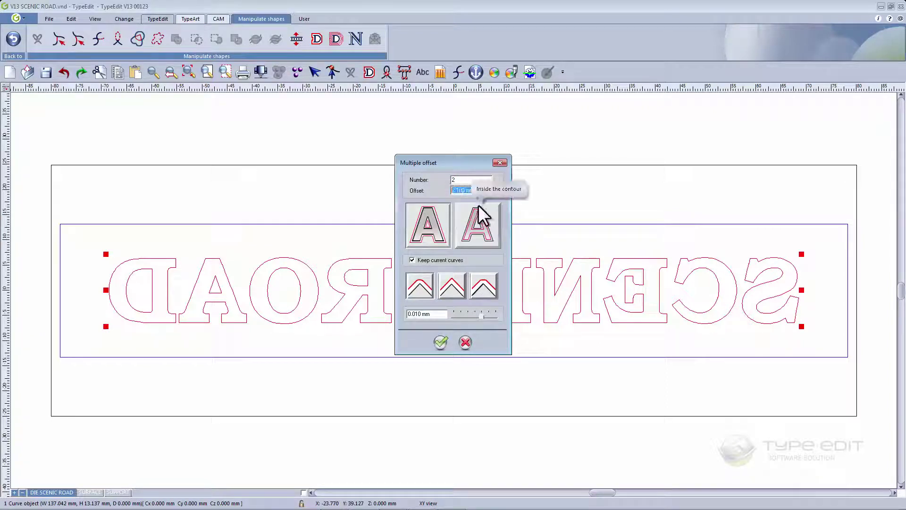
pyautogui.click(428, 223)
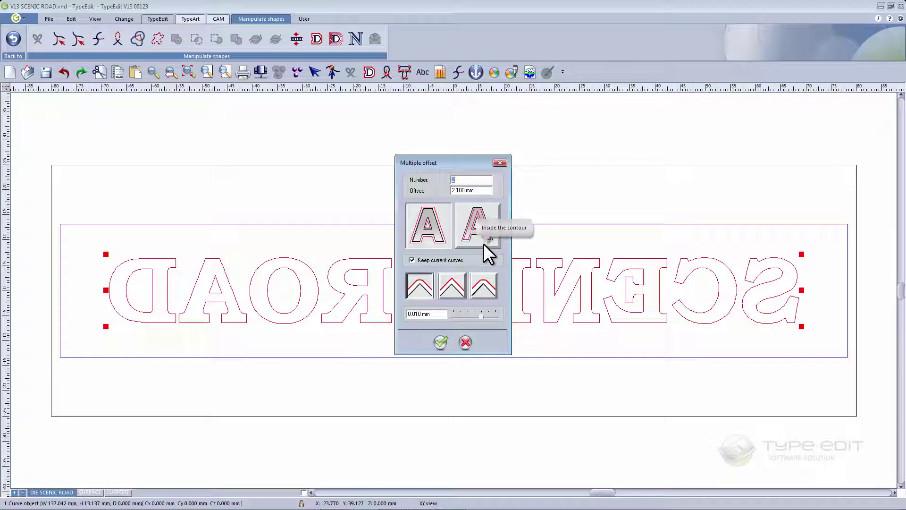
pyautogui.click(442, 341)
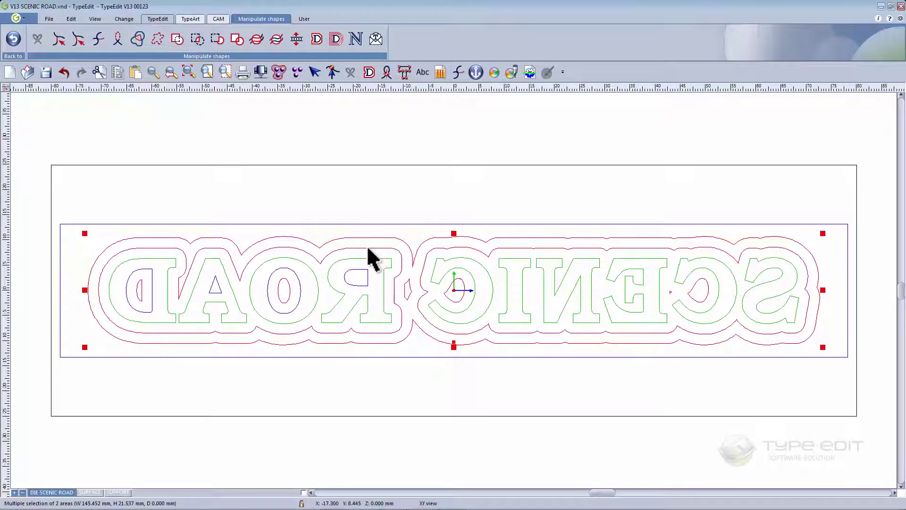
# Split the inner offset contour into areas and delete the small sliver between R and C.
pyautogui.click(385, 212)
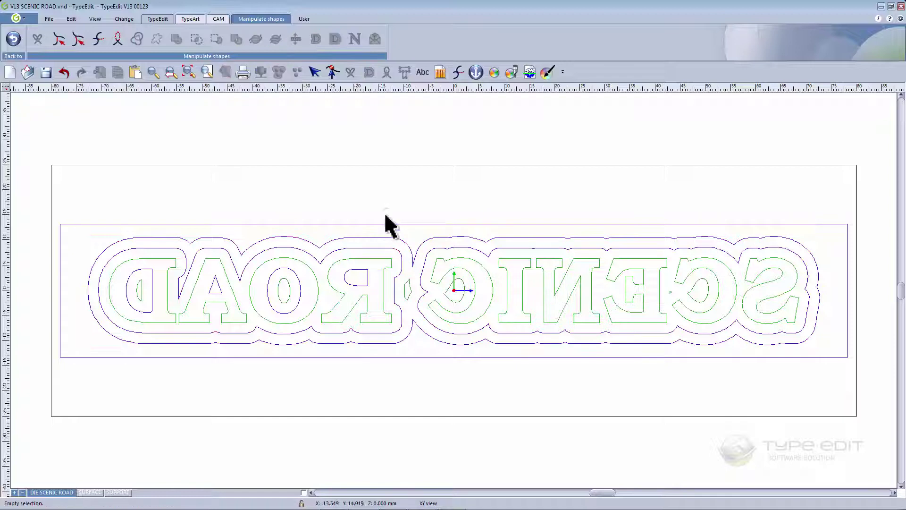
pyautogui.click(382, 249)
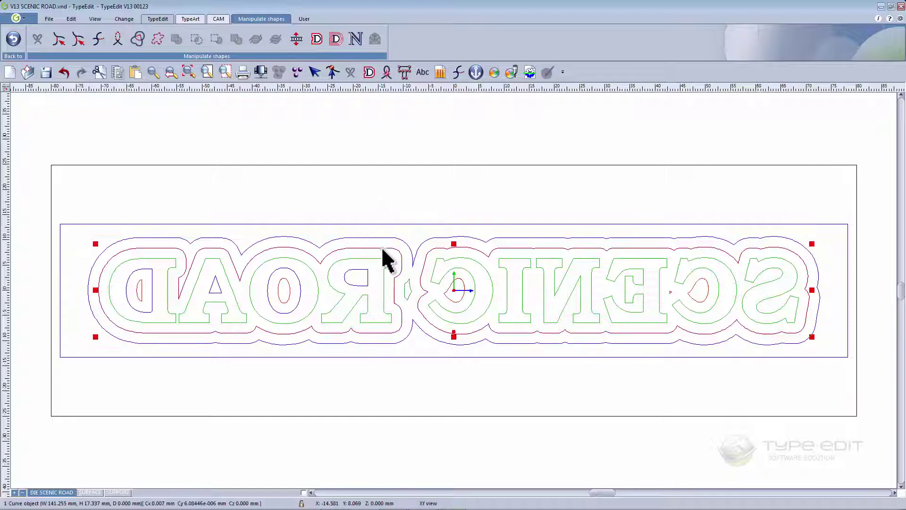
pyautogui.click(296, 76)
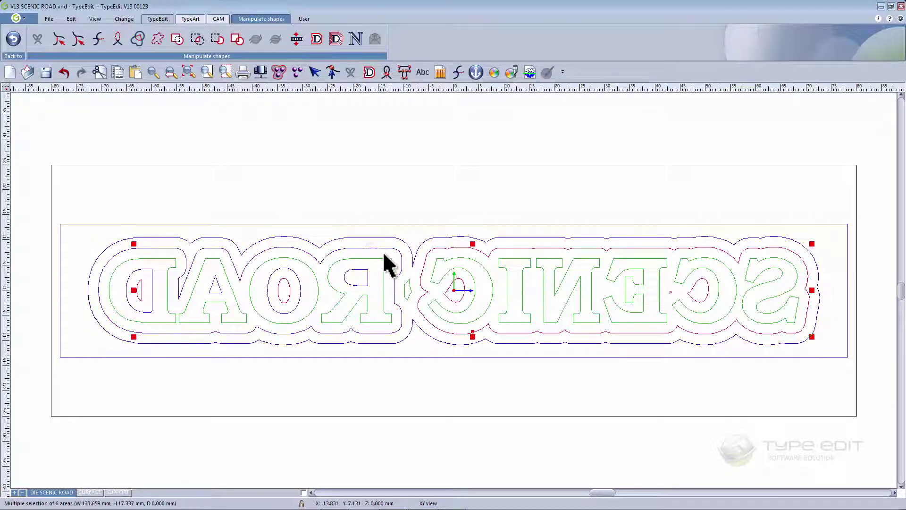
pyautogui.keyDown('shift'); pyautogui.click(430, 249); pyautogui.keyUp('shift')
pyautogui.click(432, 255)
pyautogui.click(397, 238)
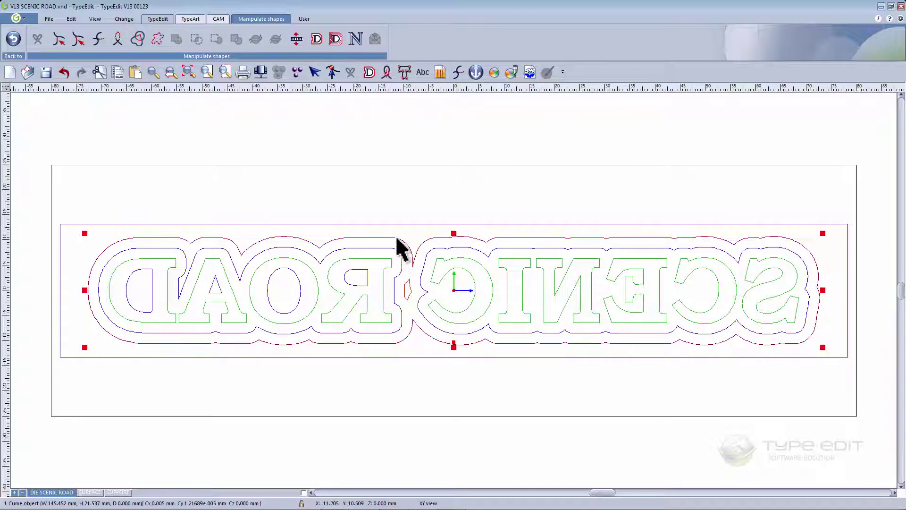
pyautogui.click(297, 72)
pyautogui.keyDown('shift'); pyautogui.click(401, 242); pyautogui.keyUp('shift')
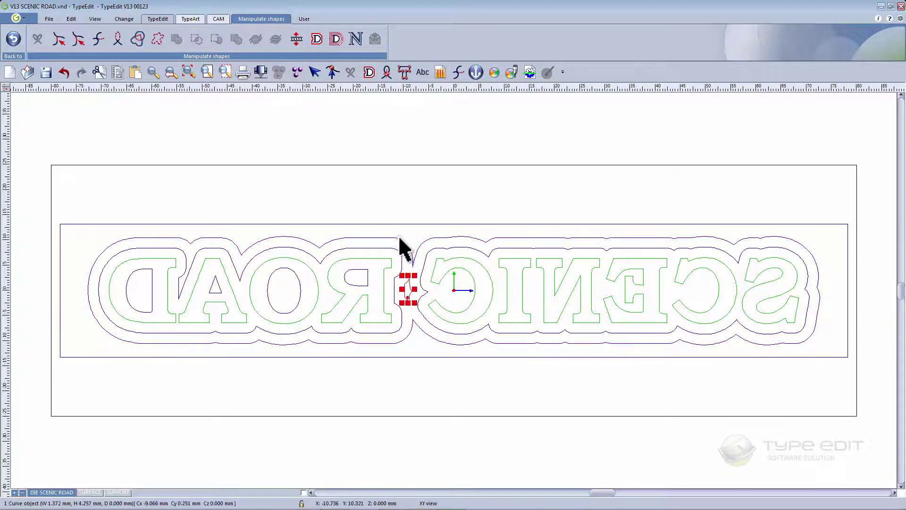
pyautogui.press('Delete')
# Weld the ROAD and SCENIC contours into one 141.255 × 17.337 mm outline.
pyautogui.click(403, 254)
pyautogui.keyDown('shift'); pyautogui.click(432, 255); pyautogui.keyUp('shift')
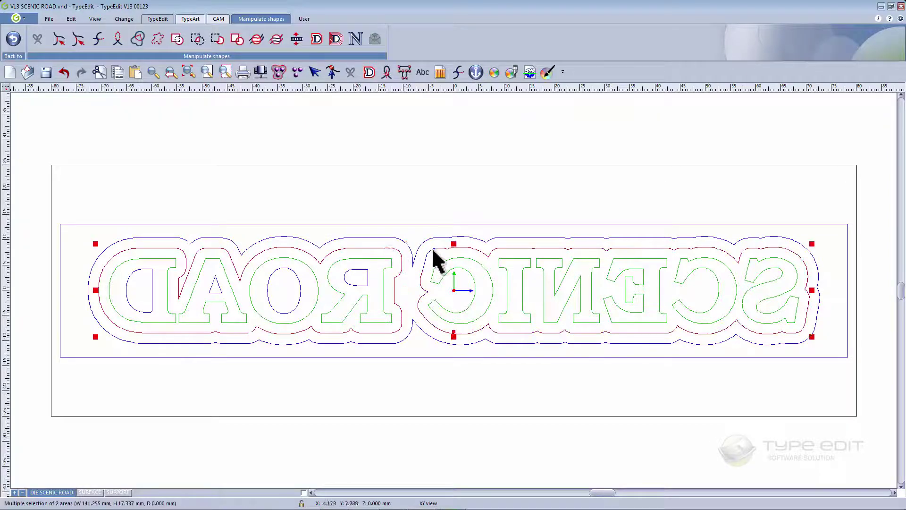
pyautogui.click(279, 72)
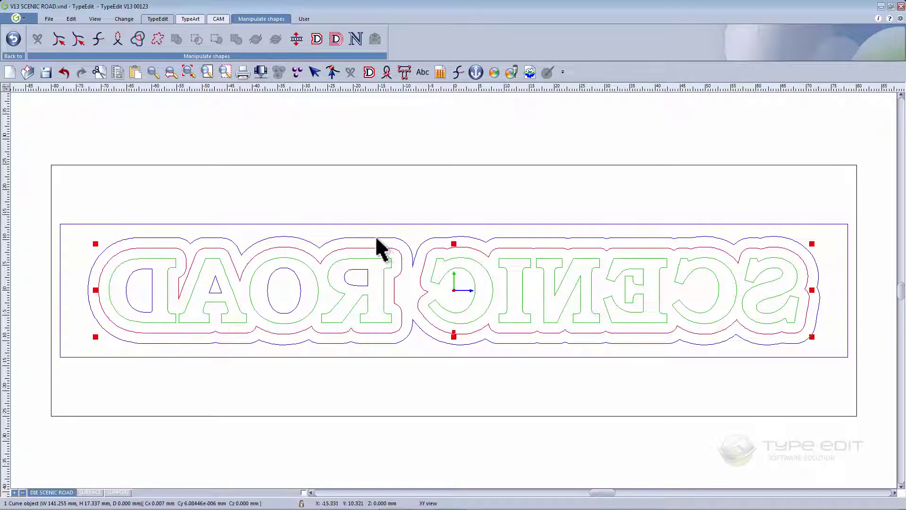
pyautogui.click(349, 196)
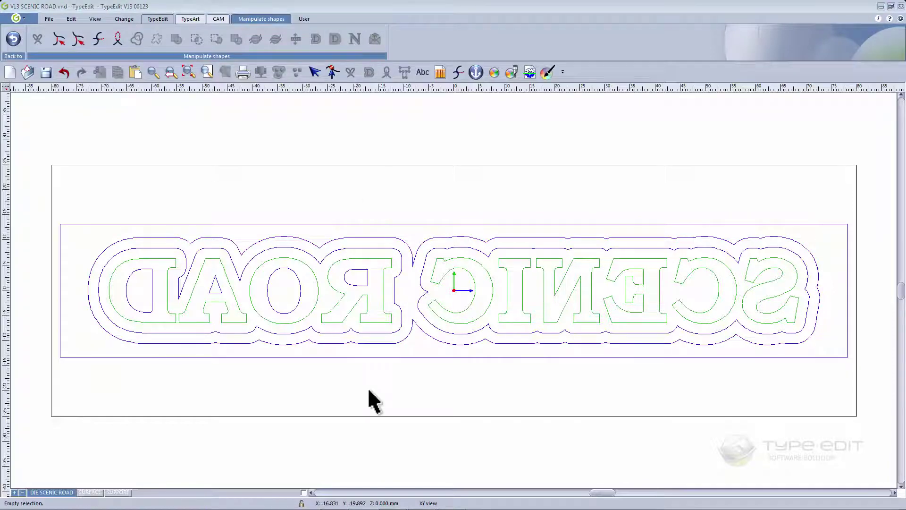
# Show the SURFACE layer in isometric 3-D view, panned to frame the block.
pyautogui.click(90, 493)
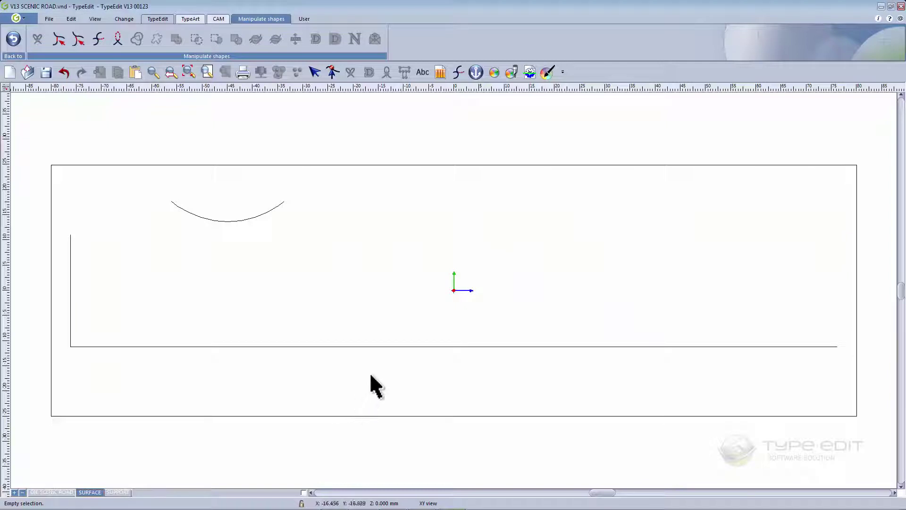
pyautogui.press('F5')
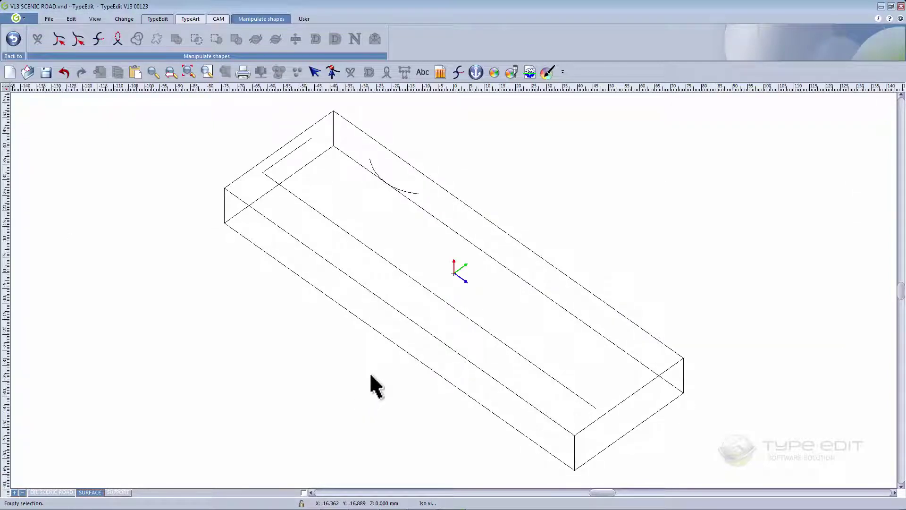
pyautogui.moveTo(371, 375); pyautogui.dragTo(380, 313, button='middle')
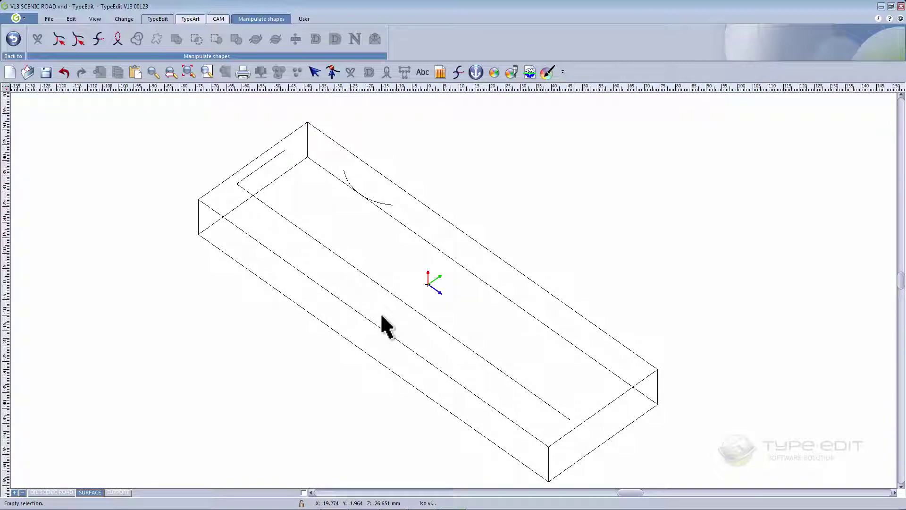
# Select the long inner rail line, the arc profile and the short top line together.
pyautogui.click(13, 39)
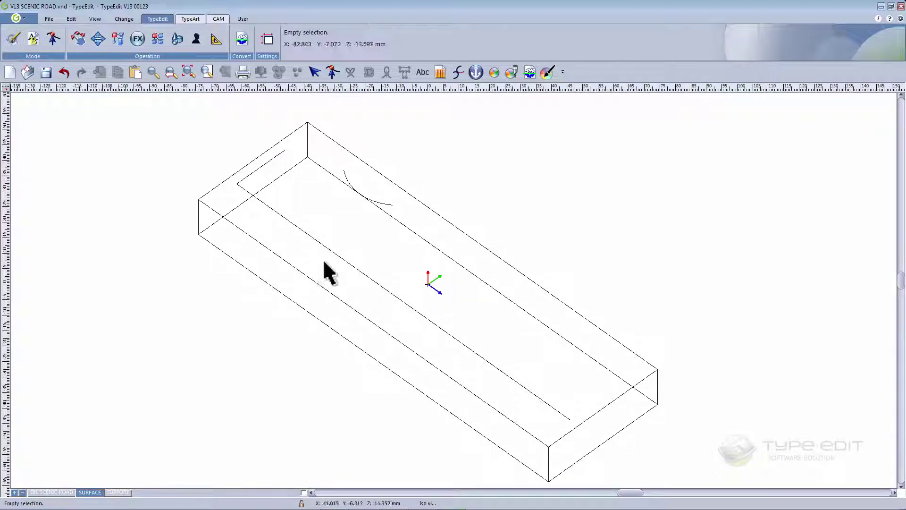
pyautogui.click(354, 267)
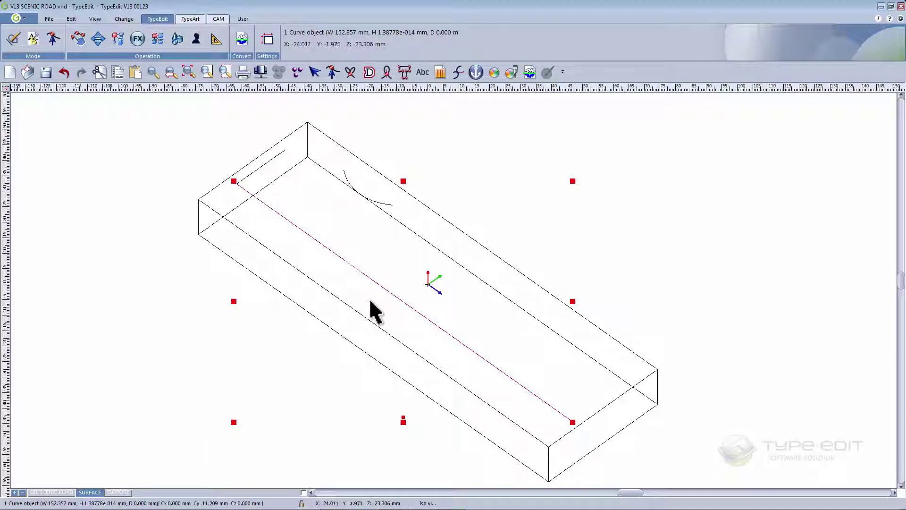
pyautogui.keyDown('shift'); pyautogui.click(379, 204); pyautogui.keyUp('shift')
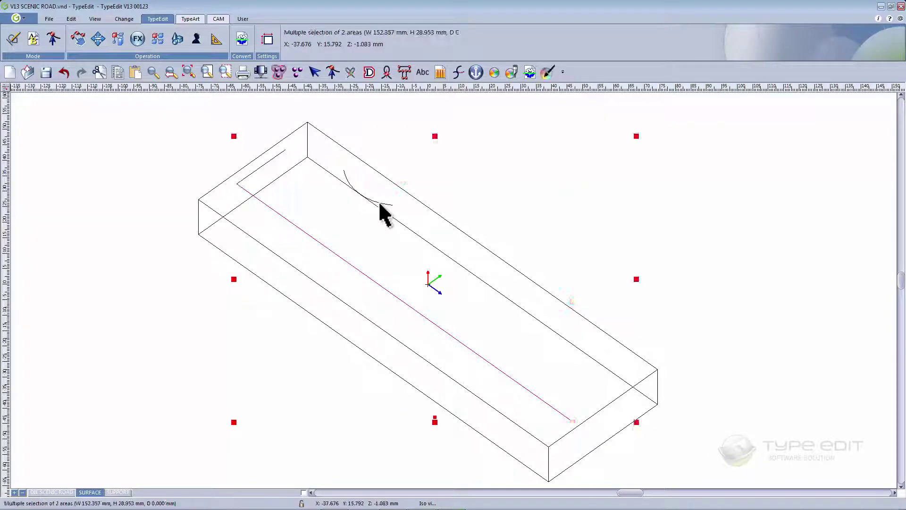
pyautogui.keyDown('shift'); pyautogui.click(259, 169); pyautogui.keyUp('shift')
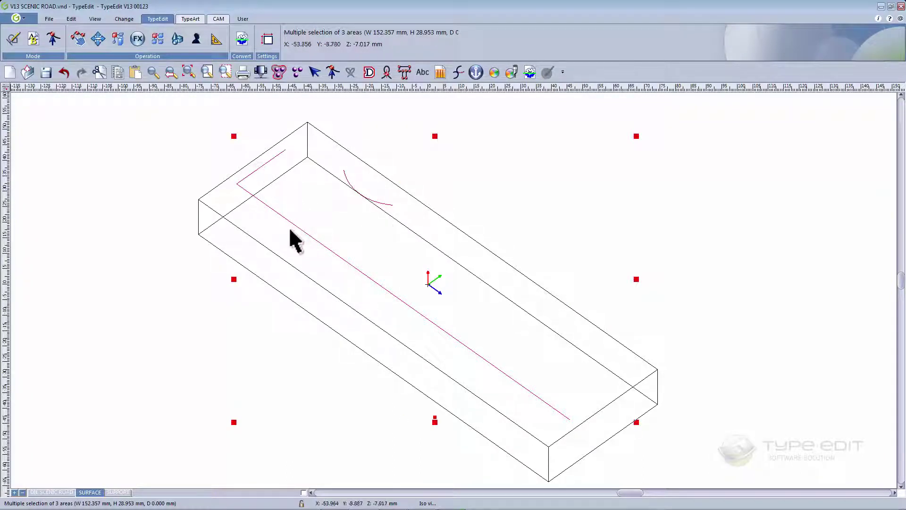
# Sweep the arc along the 152.357 mm rail into a surface and select the result.
pyautogui.click(176, 38)
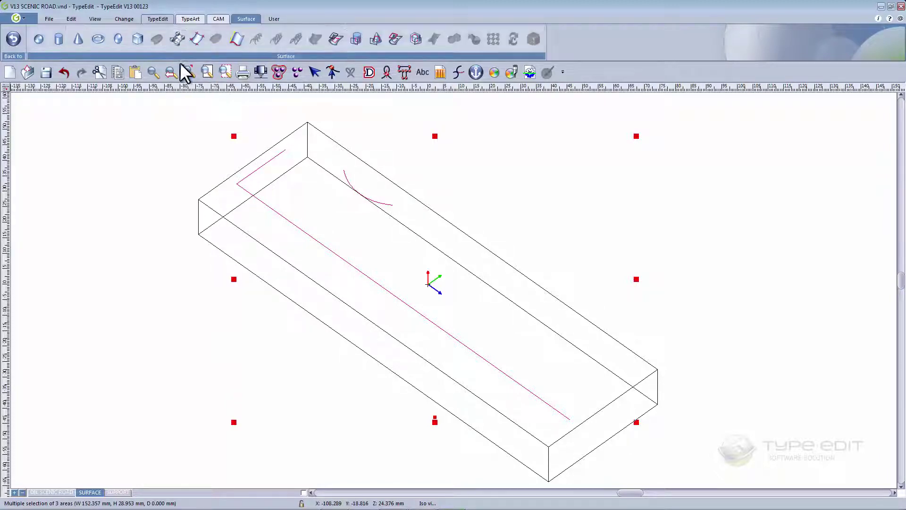
pyautogui.click(236, 40)
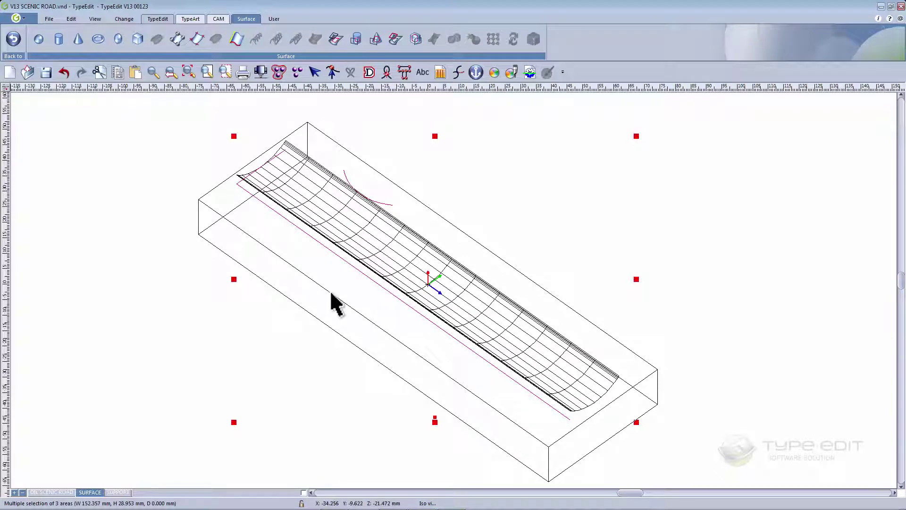
pyautogui.click(444, 294)
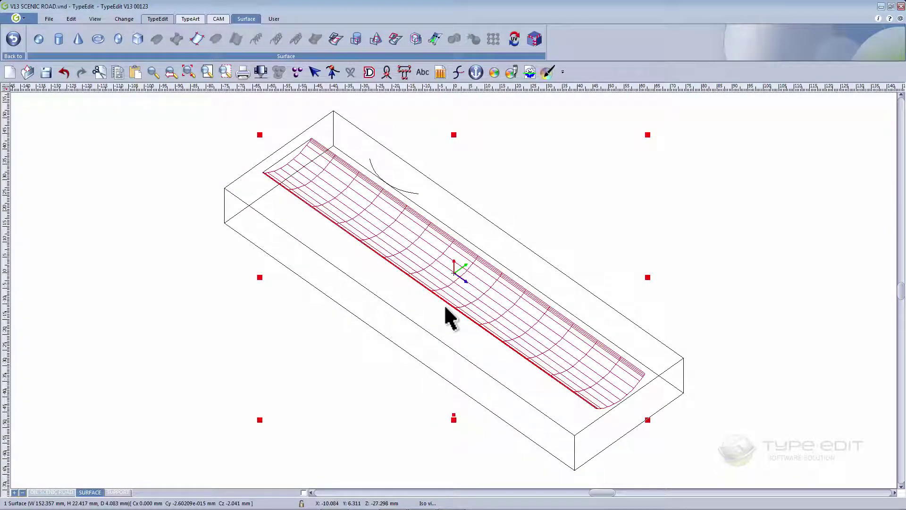
pyautogui.press('F5')
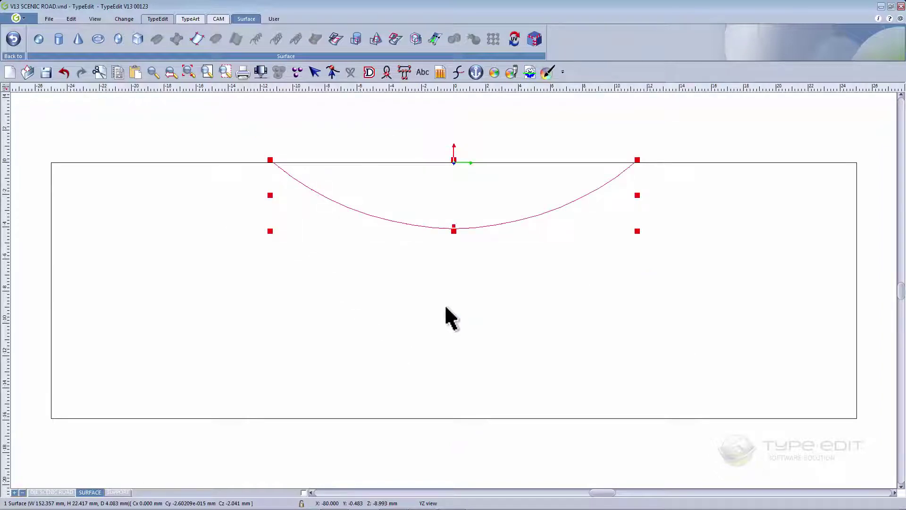
pyautogui.press('F4')
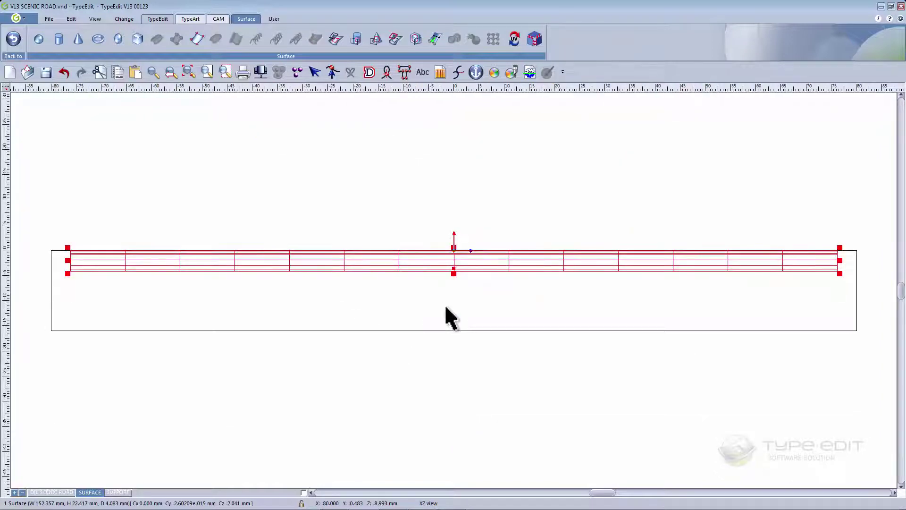
pyautogui.press('F6')
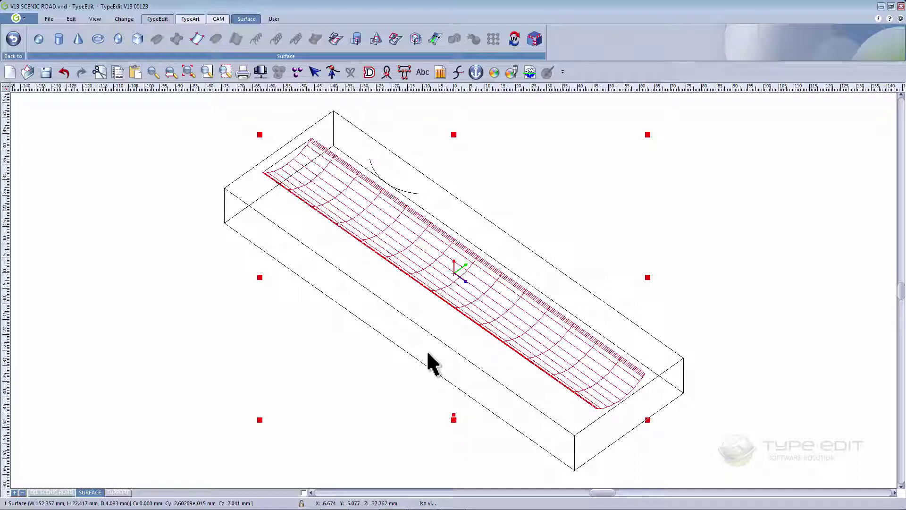
# Switch to the machining workspace on the DIE SCENIC ROAD layer and select the outer letter contour.
pyautogui.click(504, 388)
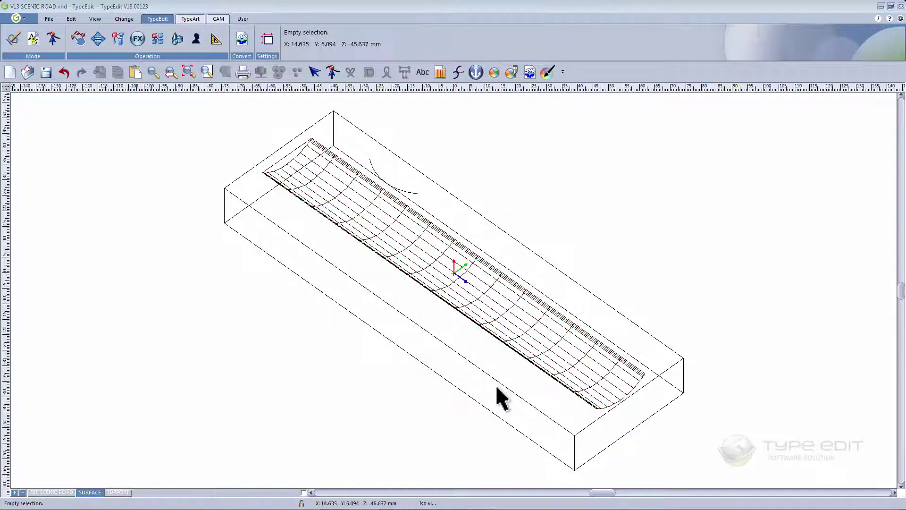
pyautogui.click(218, 19)
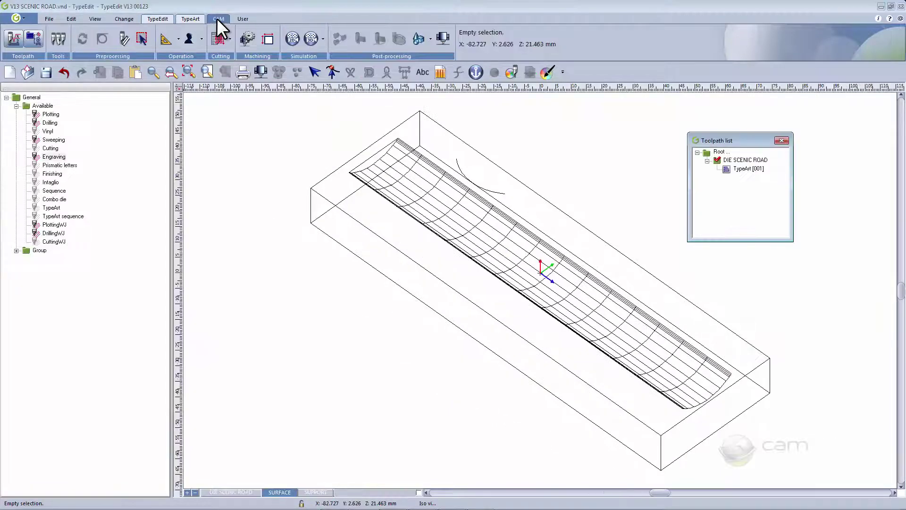
pyautogui.click(232, 492)
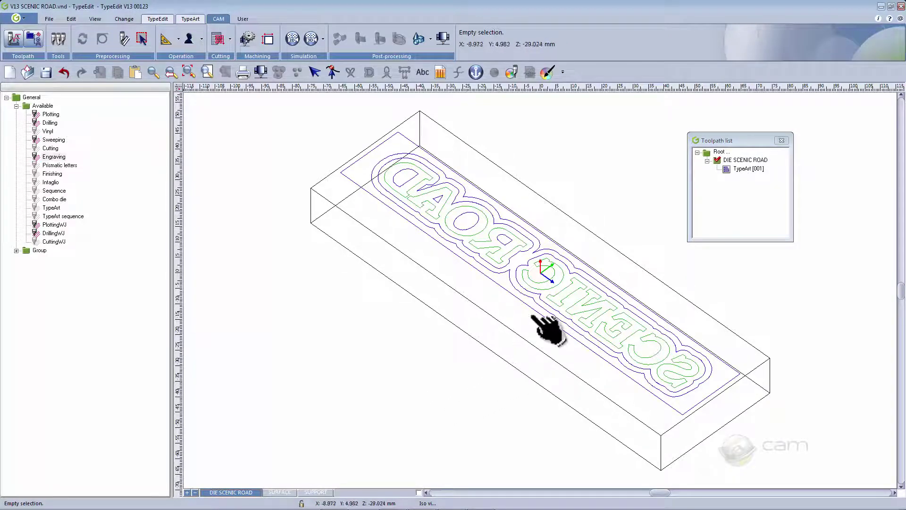
pyautogui.moveTo(547, 331); pyautogui.dragTo(517, 382)
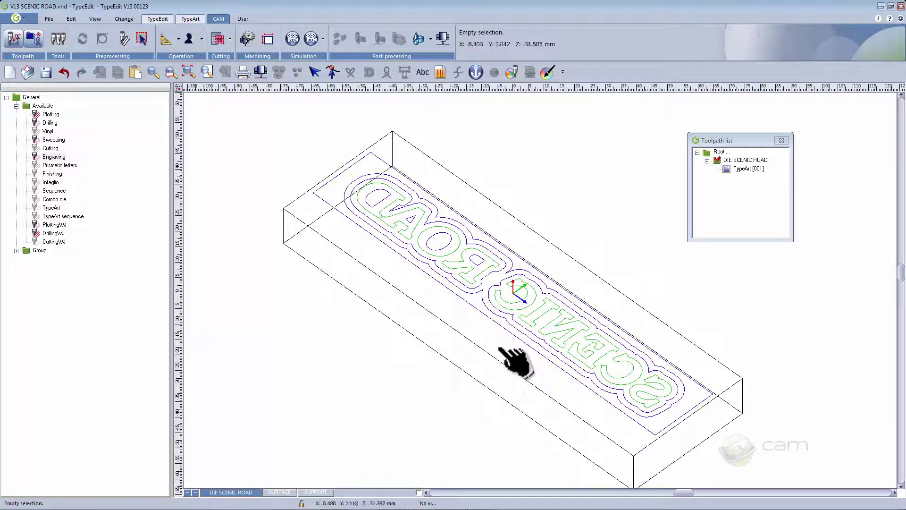
pyautogui.click(498, 323)
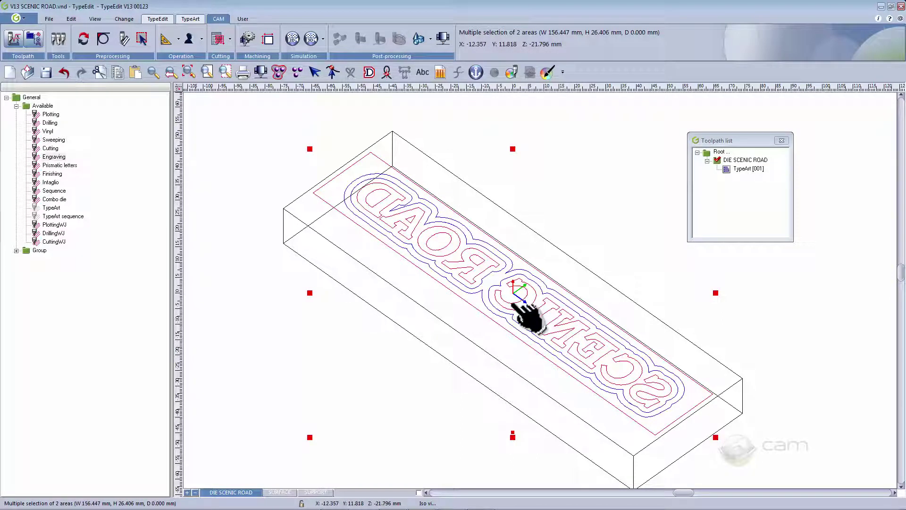
# Start an engraving toolpath using the Steel - End Mill 1.5 mm from the tool database.
pyautogui.doubleClick(53, 157)
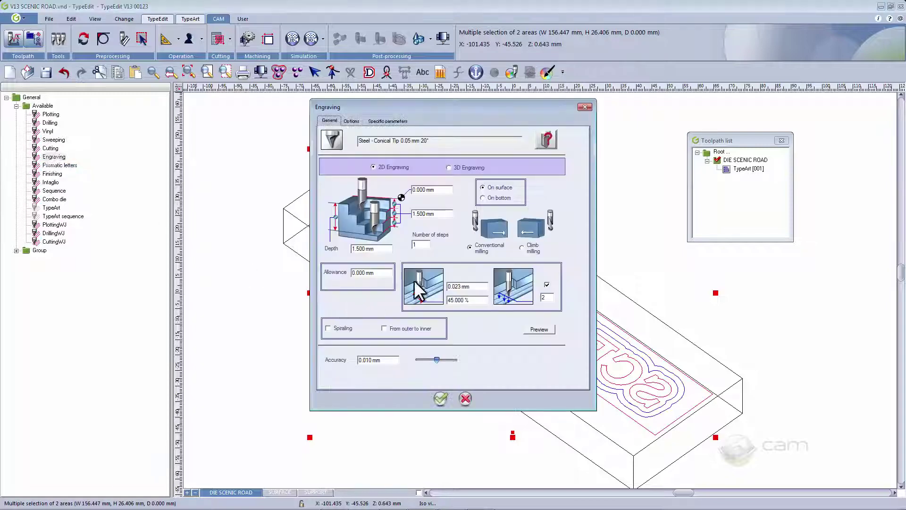
pyautogui.click(547, 140)
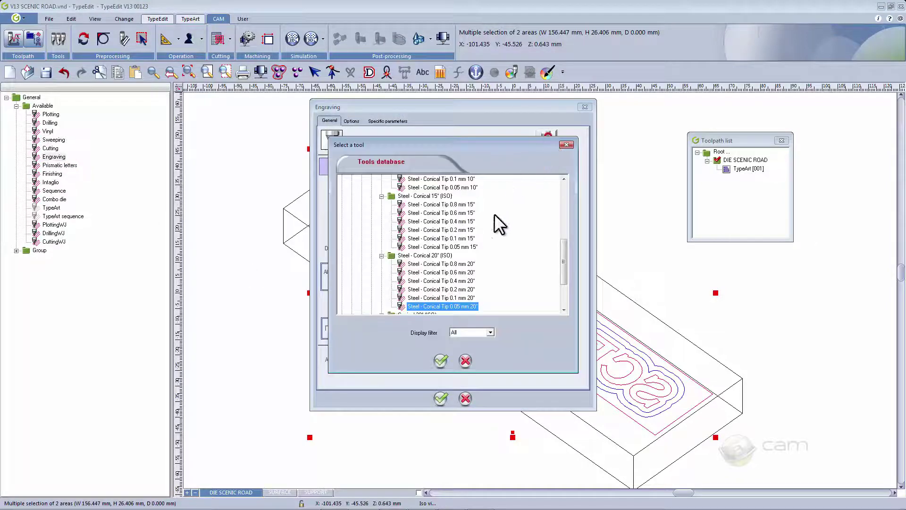
pyautogui.scroll(5, 484, 233)
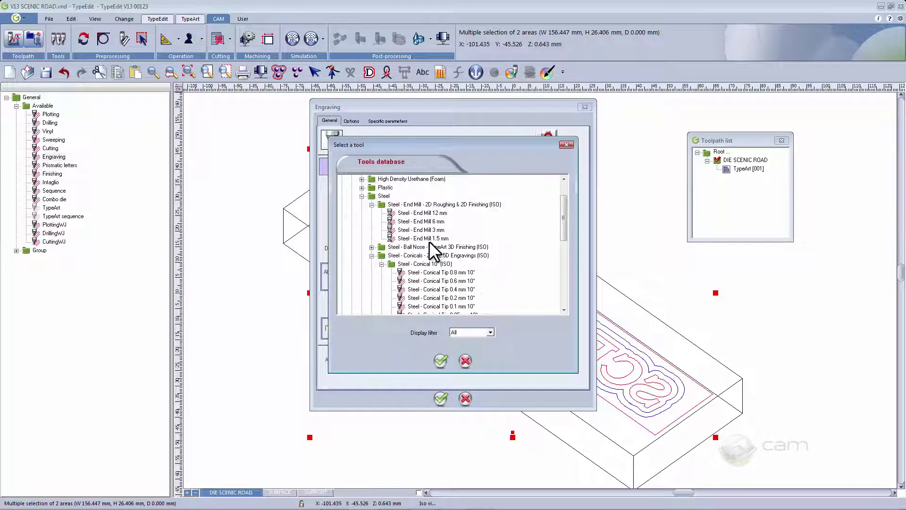
pyautogui.click(428, 238)
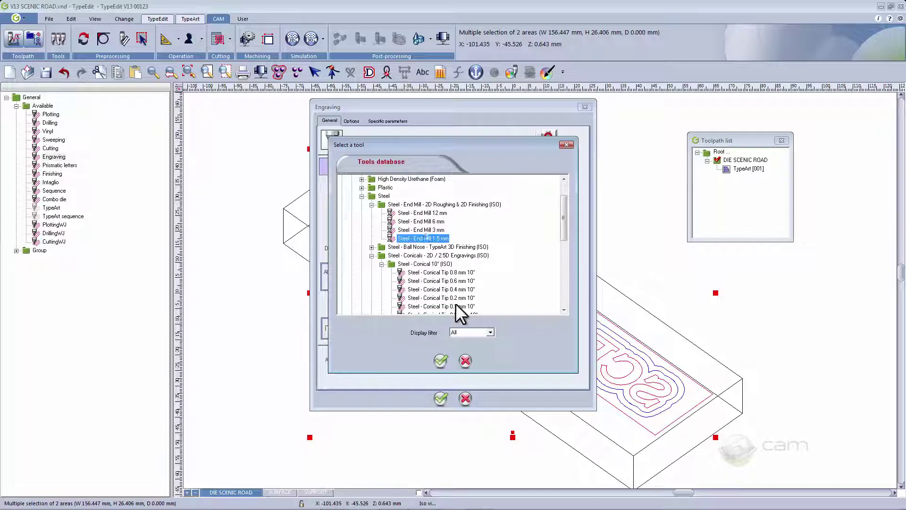
pyautogui.click(441, 360)
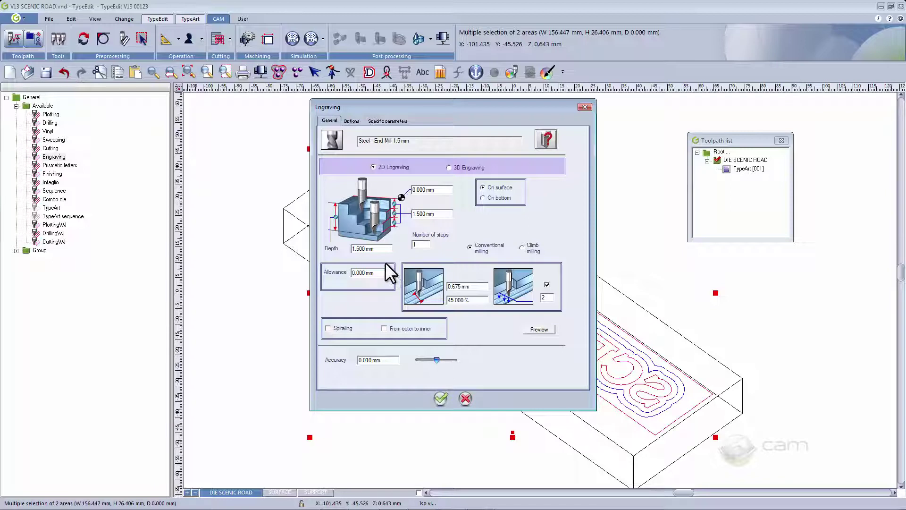
# Set the engraving allowance to 0.1 mm and select the 45 % stepover for replacement.
pyautogui.click(366, 248)
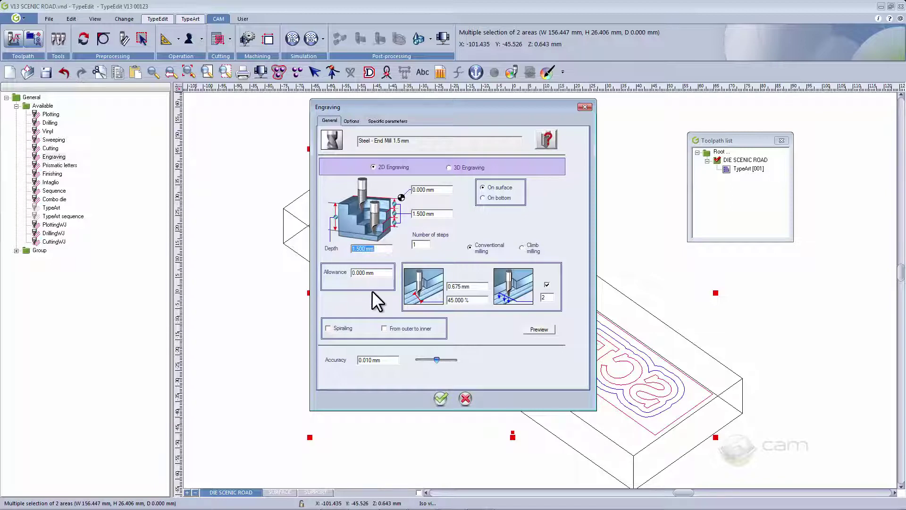
pyautogui.click(420, 244)
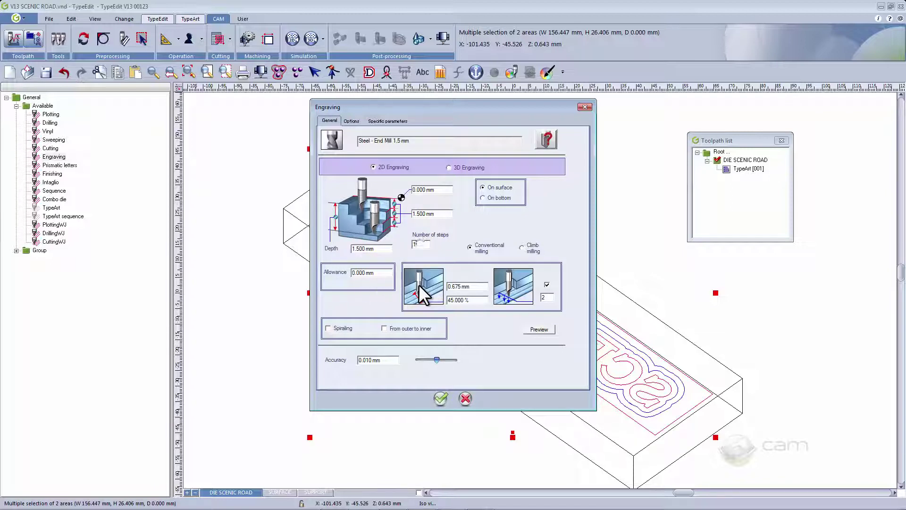
pyautogui.click(375, 273)
pyautogui.write('0.1')
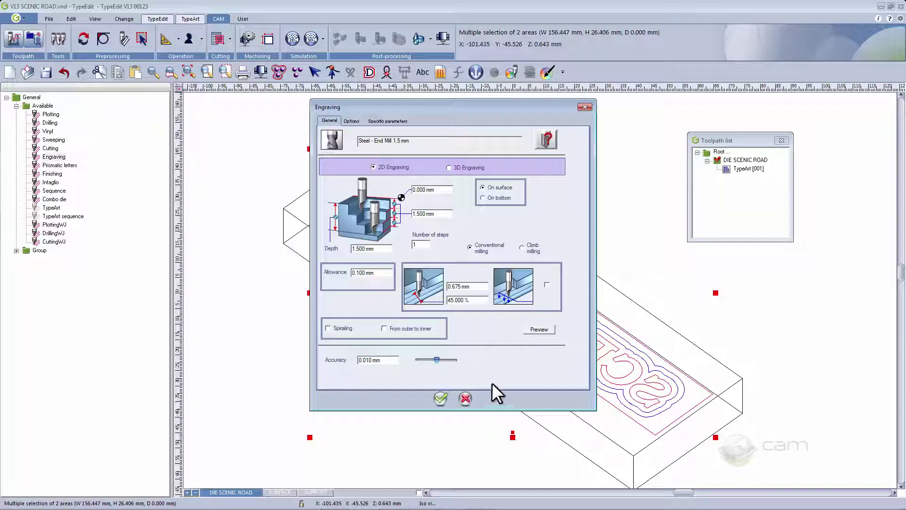
pyautogui.moveTo(489, 302); pyautogui.dragTo(407, 306)
# Change the stepover to 75 % and compute the Engraving [011] toolpath.
pyautogui.write('75')
pyautogui.click(441, 397)
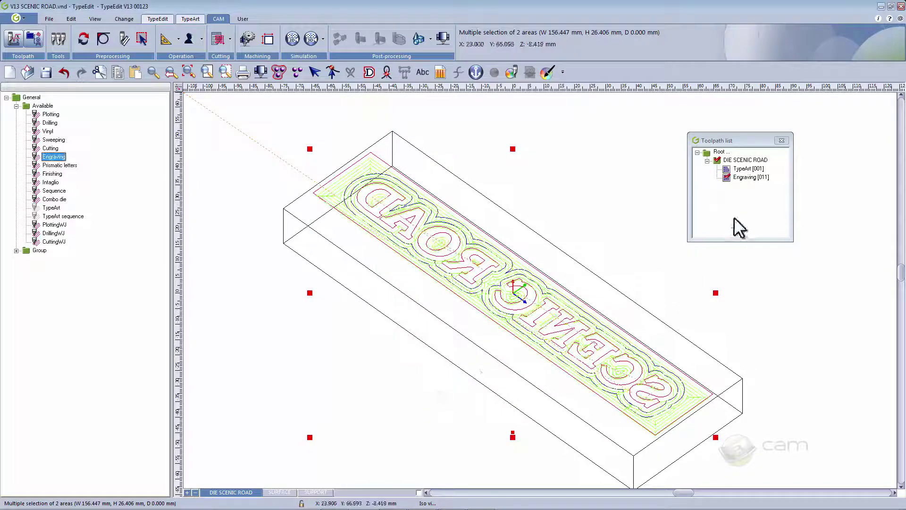
pyautogui.scroll(5, 519, 302)
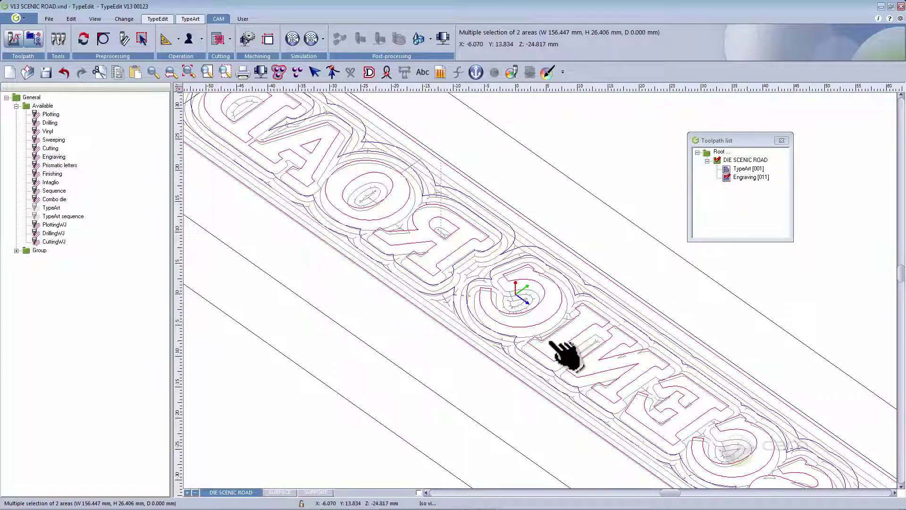
pyautogui.scroll(-5, 567, 354)
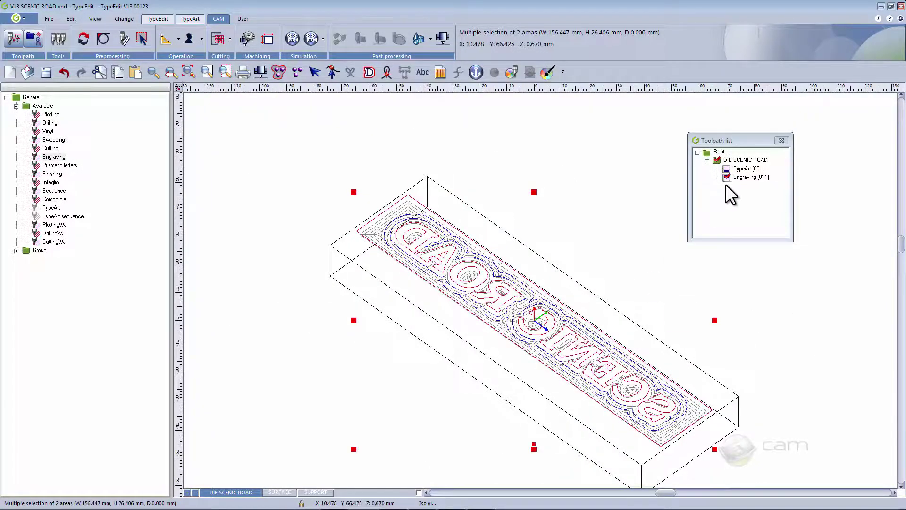
# Hide the Engraving [011] passes and select the letter outlines plus the surrounding contour.
pyautogui.click(739, 179)
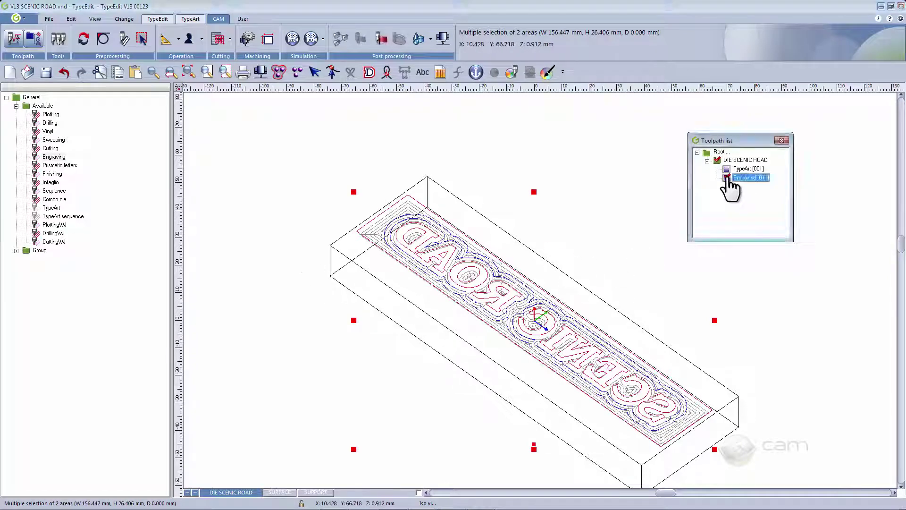
pyautogui.click(468, 241)
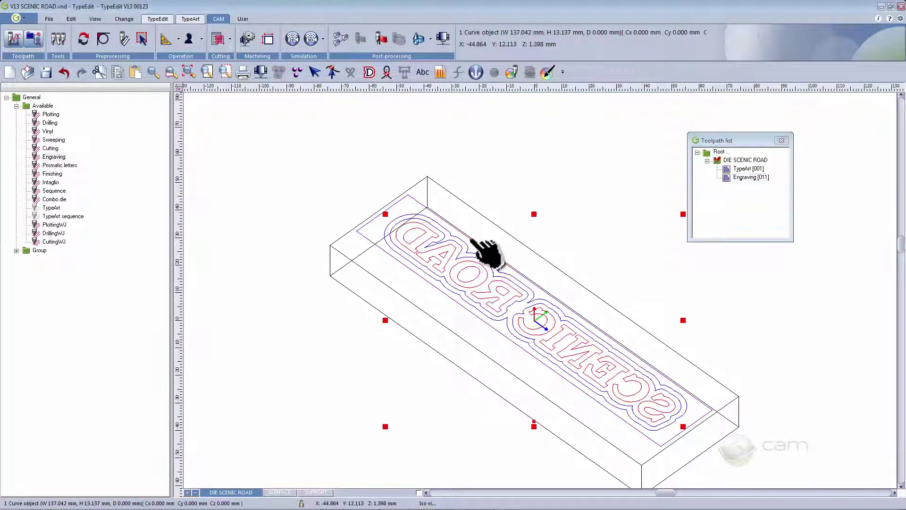
pyautogui.click(466, 245)
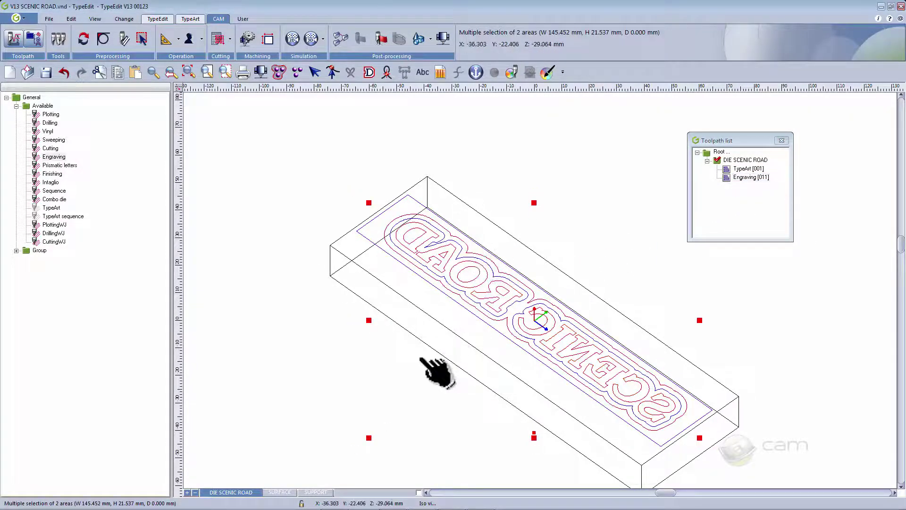
# Start another engraving with the Steel - Conical Tip 0.1 mm 20° tool in 3D mode.
pyautogui.doubleClick(57, 156)
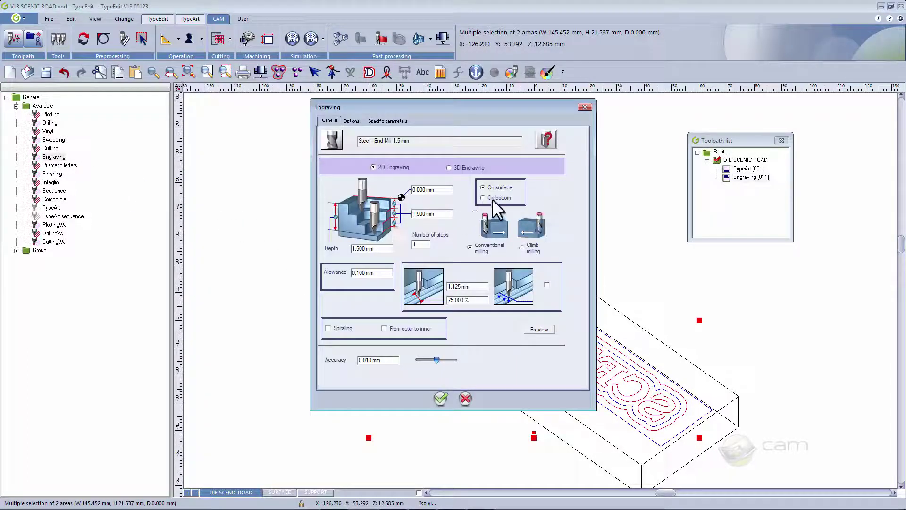
pyautogui.click(546, 140)
pyautogui.scroll(-1, 473, 252)
pyautogui.scroll(-6, 473, 252)
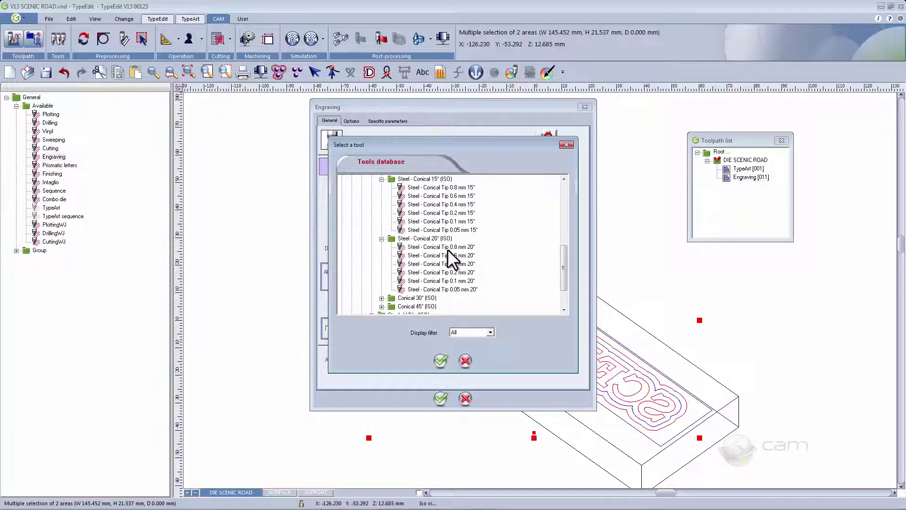
pyautogui.click(456, 280)
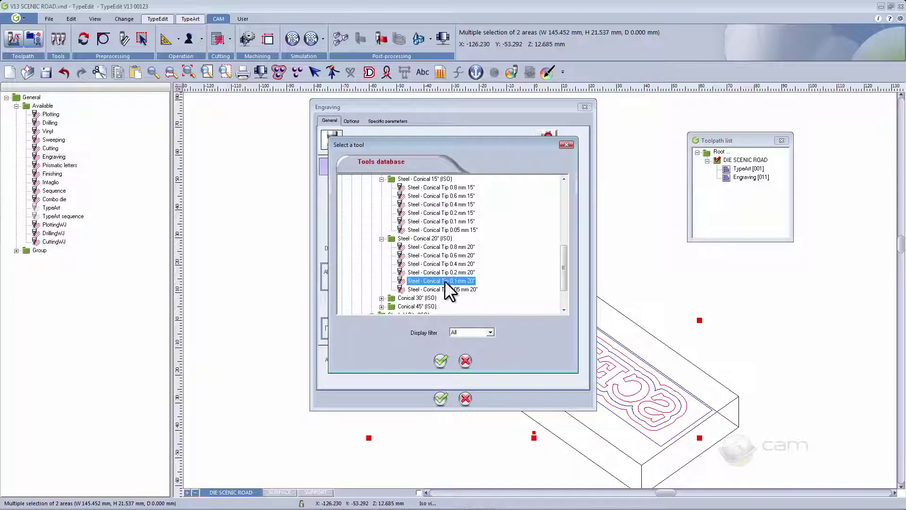
pyautogui.click(446, 359)
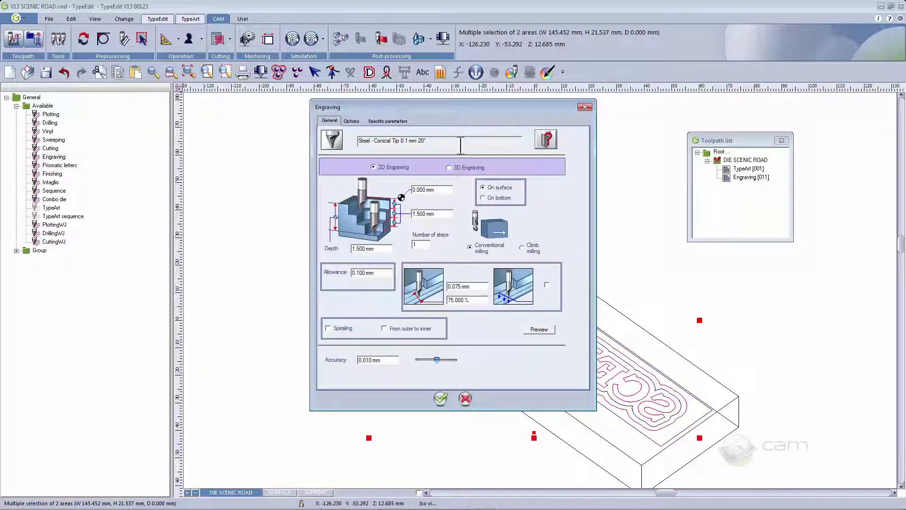
pyautogui.click(449, 167)
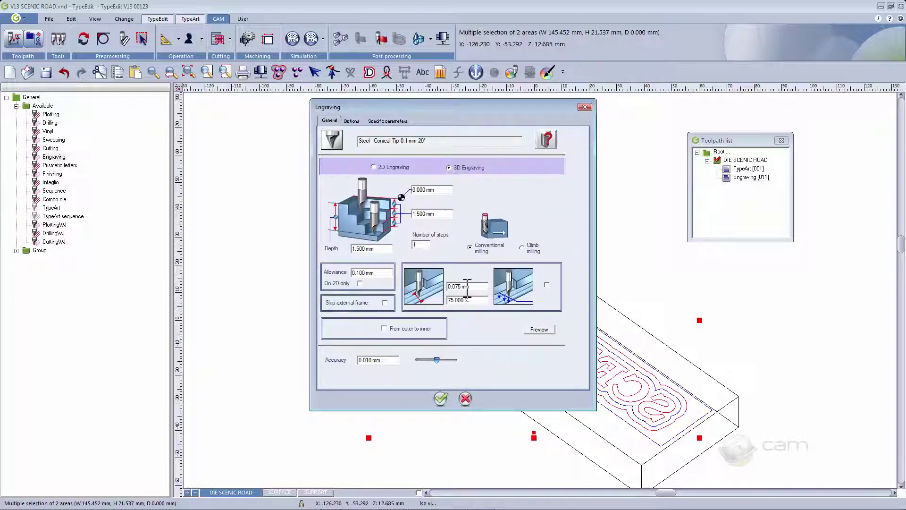
# Compute it with allowance 0, then undo the trial Engraving [012] toolpath.
pyautogui.doubleClick(382, 276)
pyautogui.write('0')
pyautogui.press('Return')
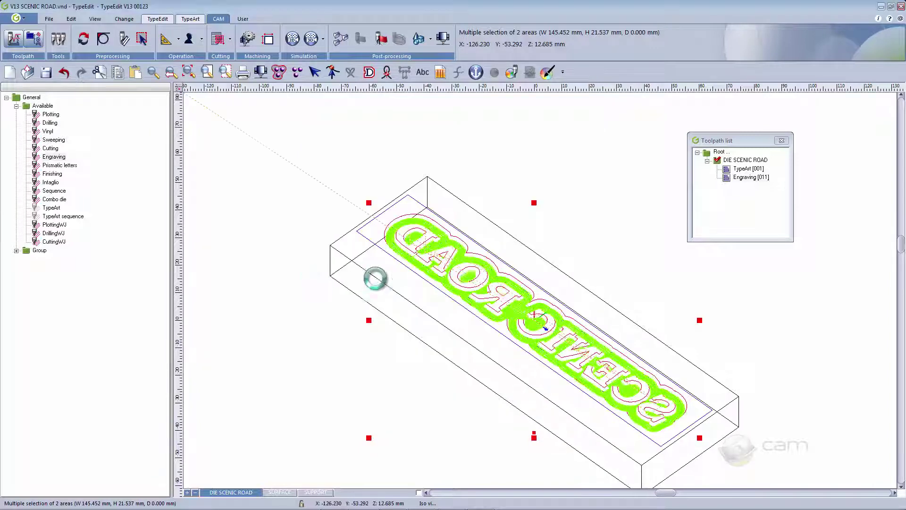
pyautogui.click(674, 257)
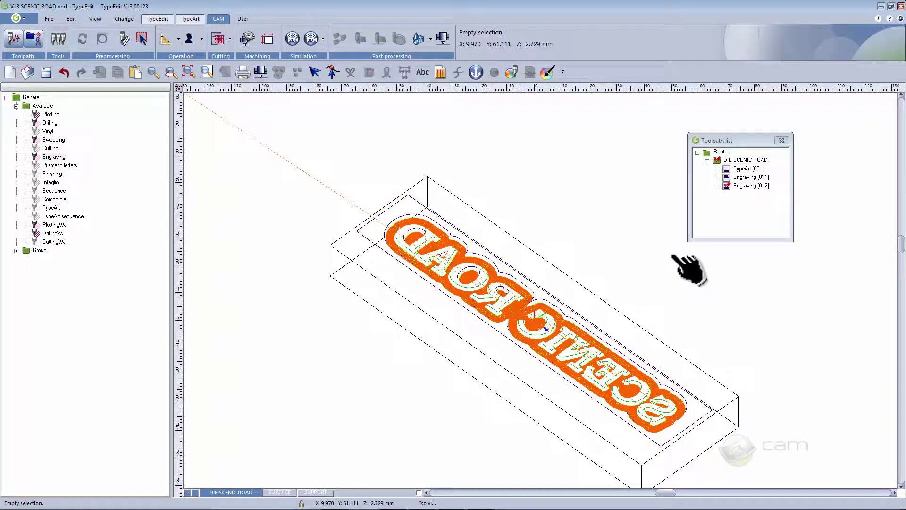
pyautogui.hotkey('ctrl', 'z')
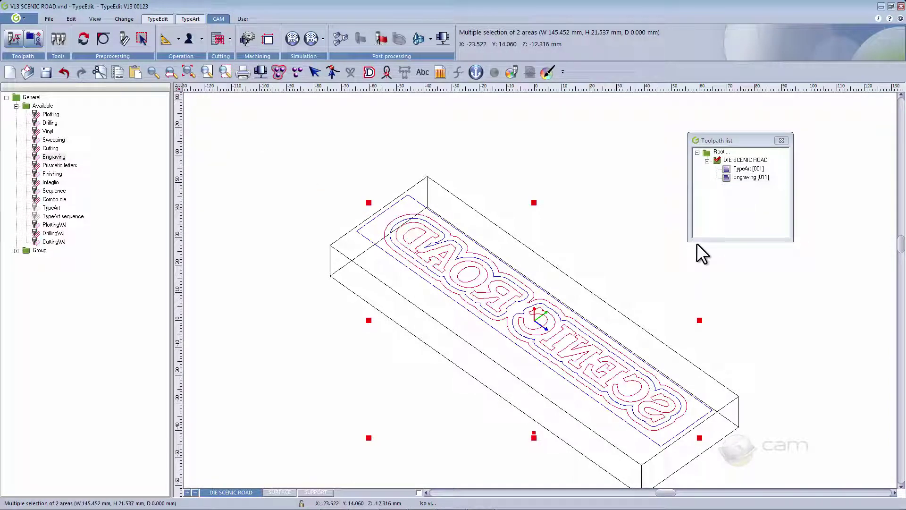
# Edit the Engraving parameters: allowance 0.025 mm and second-pass percentage 45 %.
pyautogui.doubleClick(56, 158)
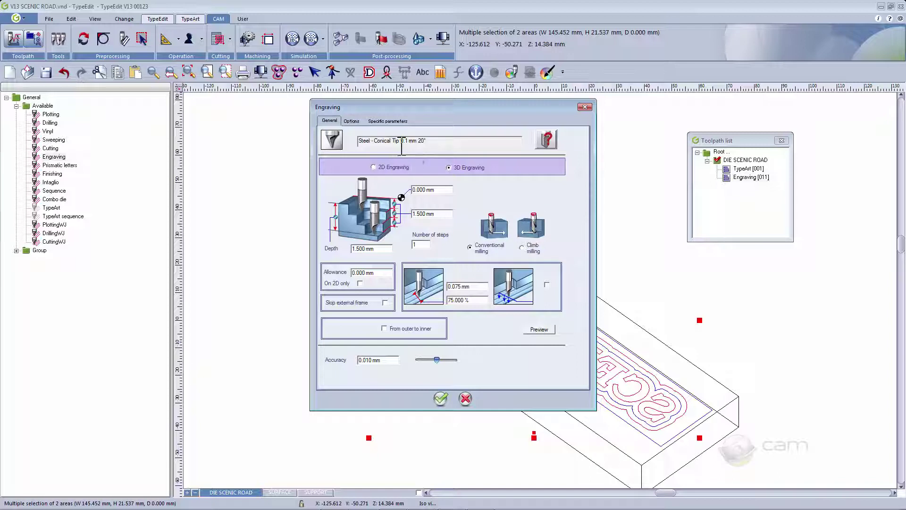
pyautogui.click(373, 249)
pyautogui.click(377, 273)
pyautogui.press('BackSpace')
pyautogui.press('BackSpace')
pyautogui.press('BackSpace')
pyautogui.press('BackSpace')
pyautogui.press('BackSpace')
pyautogui.press('BackSpace')
pyautogui.press('BackSpace')
pyautogui.press('BackSpace')
pyautogui.write('0.025')
pyautogui.click(475, 300)
pyautogui.press('BackSpace')
pyautogui.press('BackSpace')
pyautogui.press('BackSpace')
pyautogui.press('BackSpace')
pyautogui.press('BackSpace')
pyautogui.press('BackSpace')
pyautogui.press('BackSpace')
pyautogui.press('BackSpace')
pyautogui.write('45')
pyautogui.press('Tab')
# Accept the settings to create Engraving [013] and zoom in to inspect it.
pyautogui.click(442, 398)
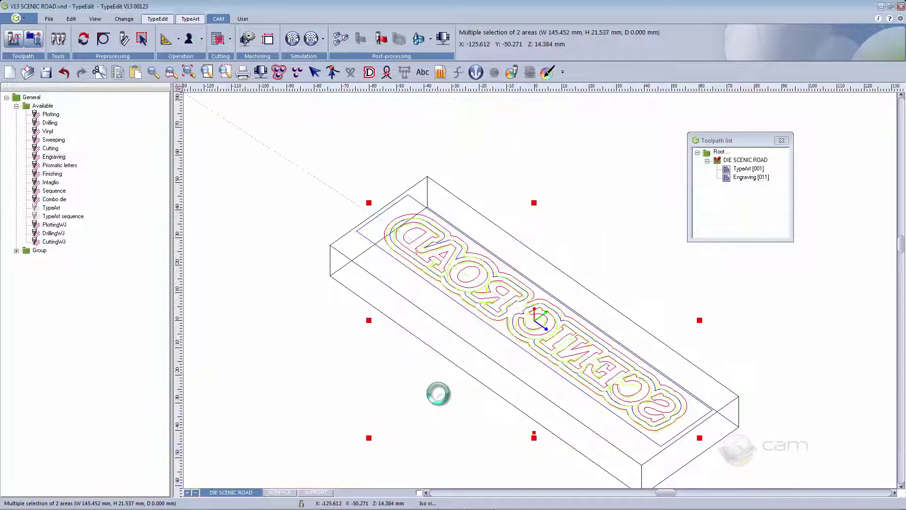
pyautogui.scroll(3, 547, 354)
pyautogui.scroll(3, 523, 317)
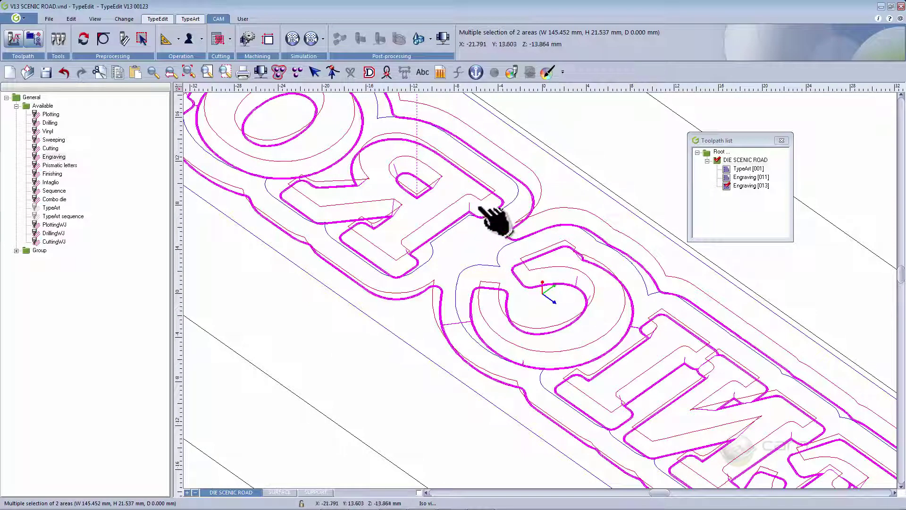
pyautogui.scroll(3, 489, 215)
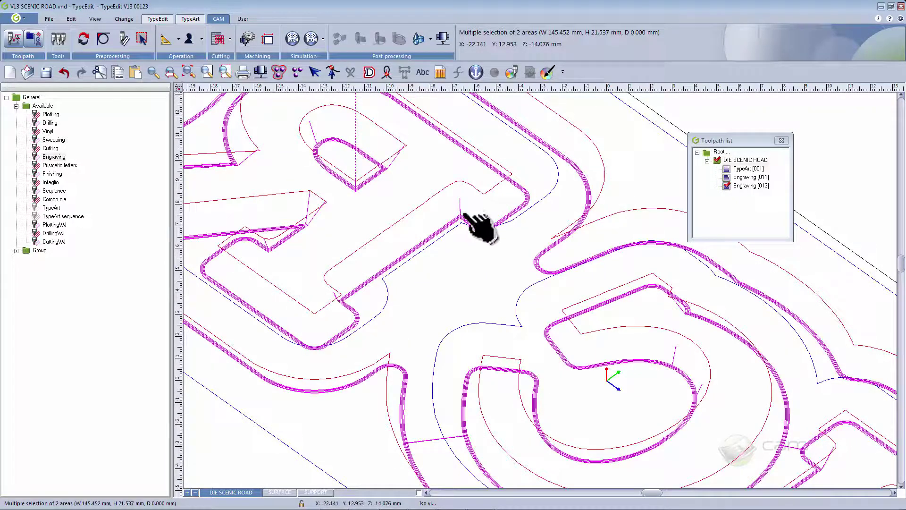
pyautogui.scroll(5, 424, 238)
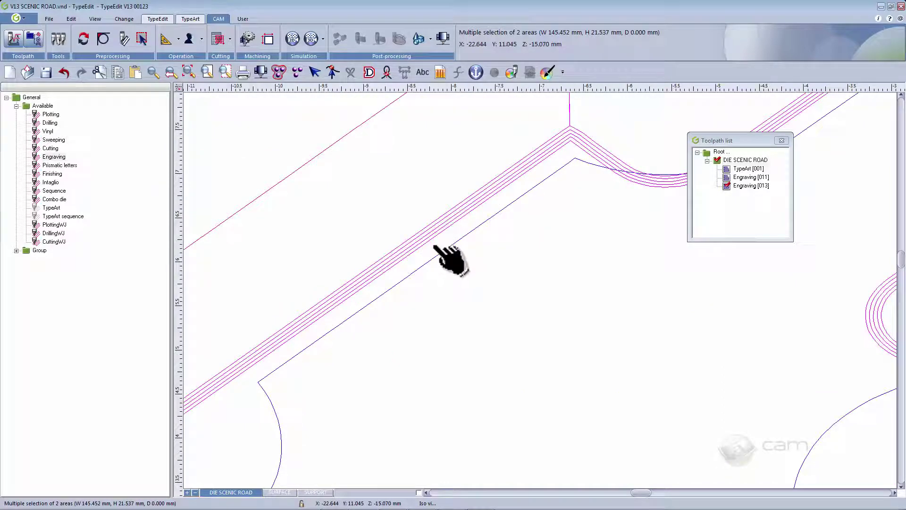
pyautogui.scroll(-5, 434, 245)
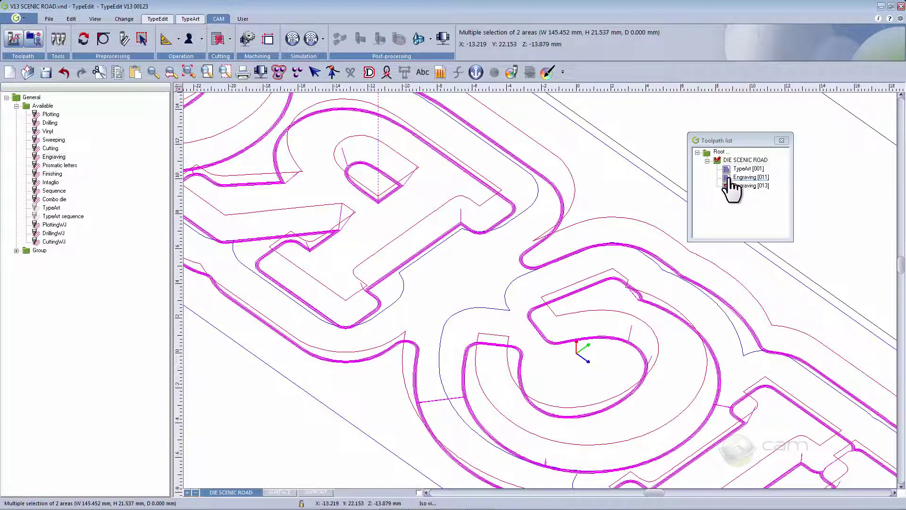
# Hide the Engraving [011] and [013] toolpaths so only the letter outlines show.
pyautogui.click(743, 177)
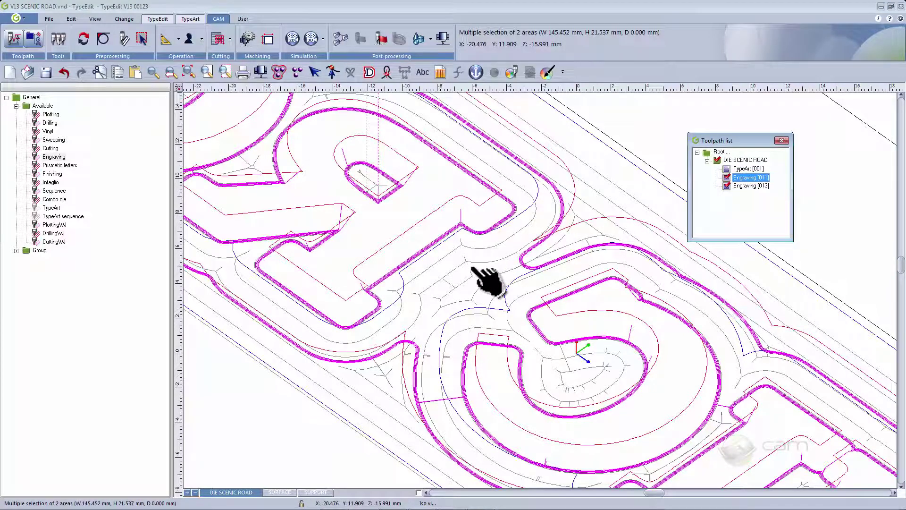
pyautogui.click(727, 178)
pyautogui.click(727, 178)
pyautogui.click(727, 187)
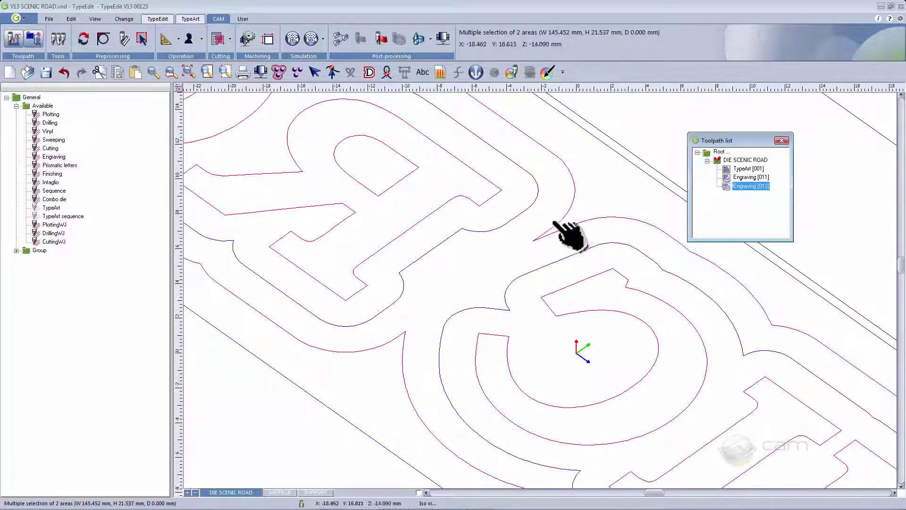
# Reselect both lettering areas and reopen the Engraving parameters.
pyautogui.click(572, 204)
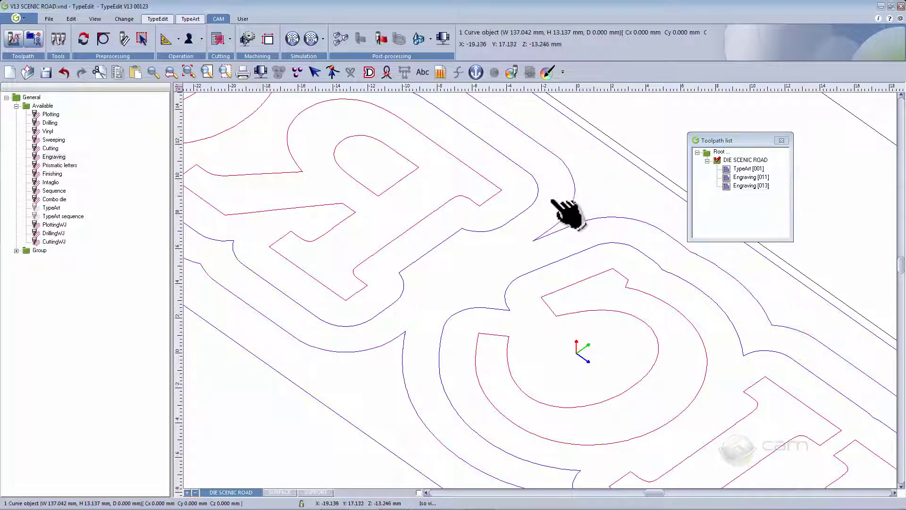
pyautogui.click(537, 197)
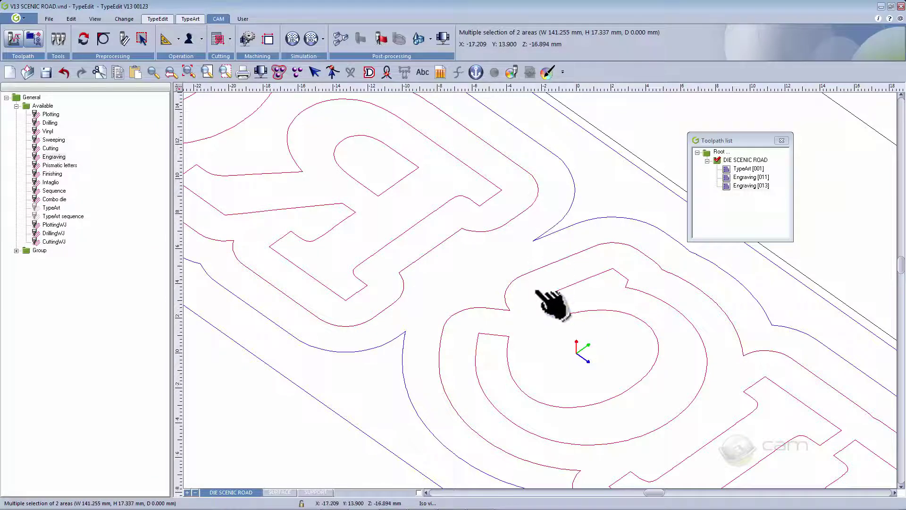
pyautogui.doubleClick(54, 156)
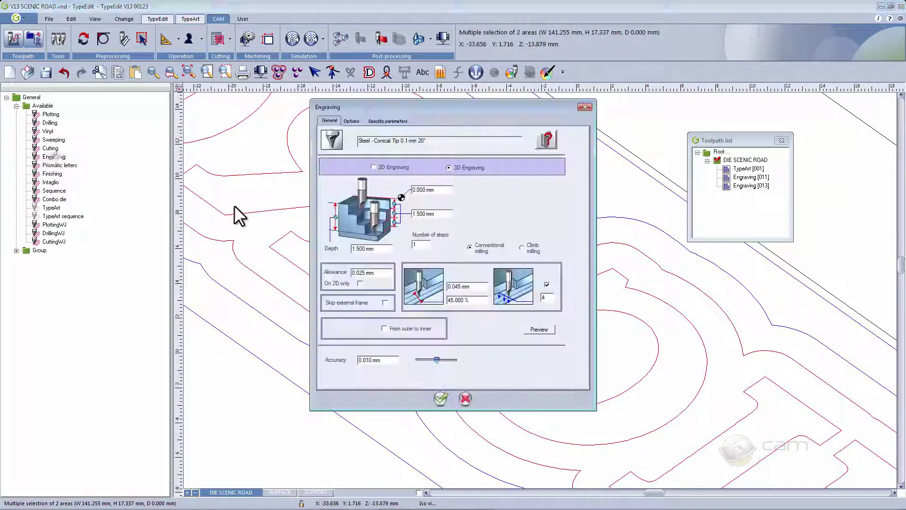
# Switch to the Steel - Conical Tip 0.05 mm 20° tool with allowance 0 and 2 passes.
pyautogui.click(545, 141)
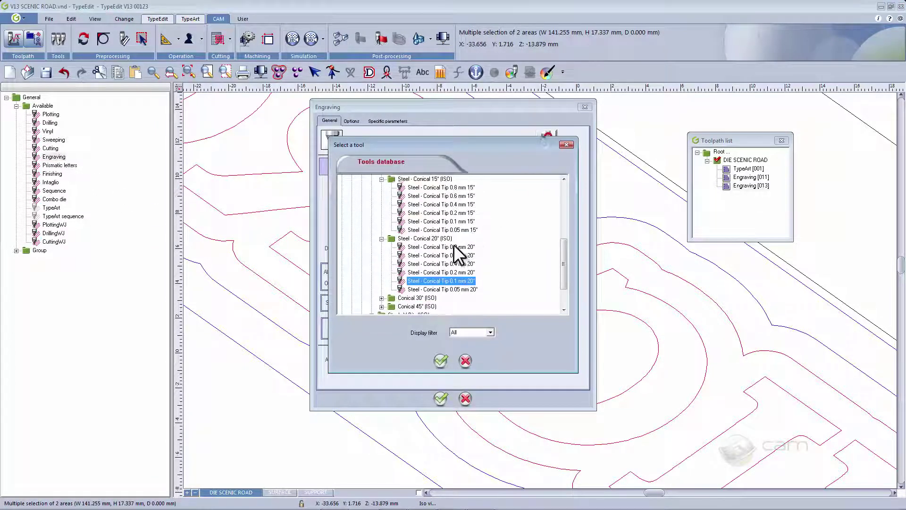
pyautogui.click(463, 290)
pyautogui.click(440, 360)
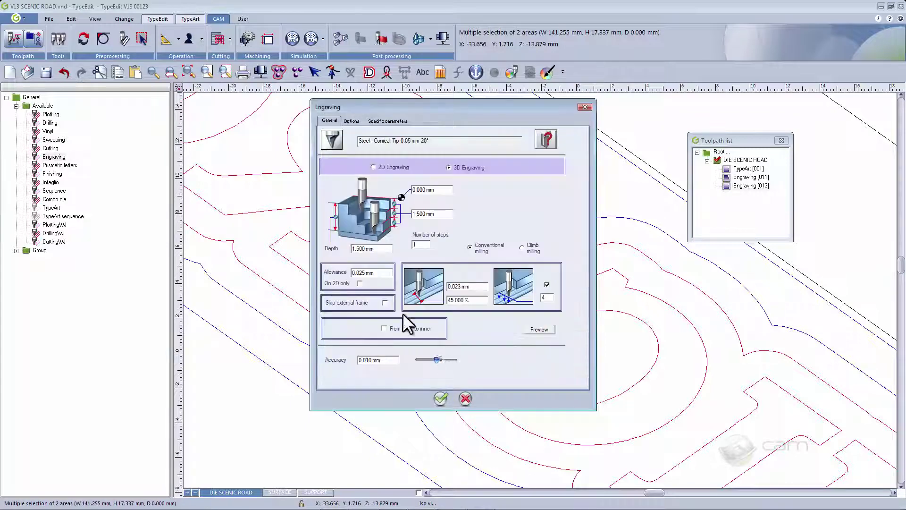
pyautogui.doubleClick(373, 272)
pyautogui.write('0')
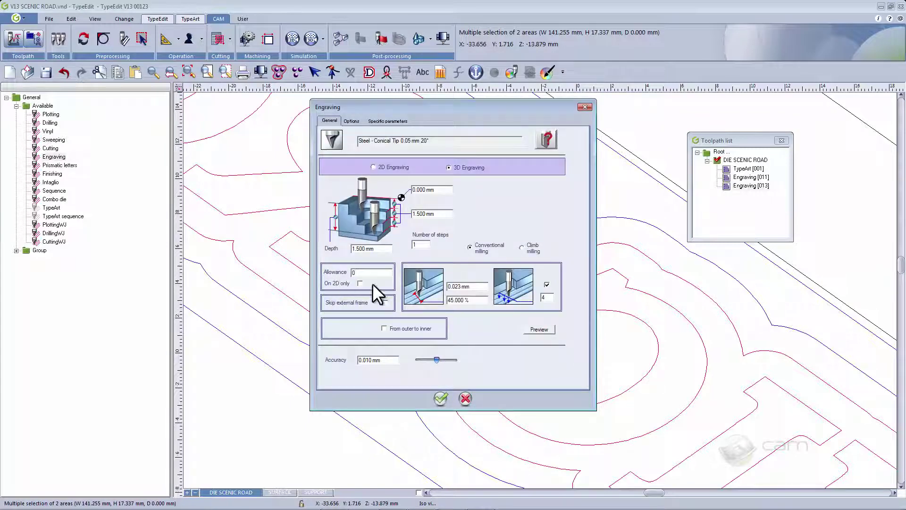
pyautogui.write('2')
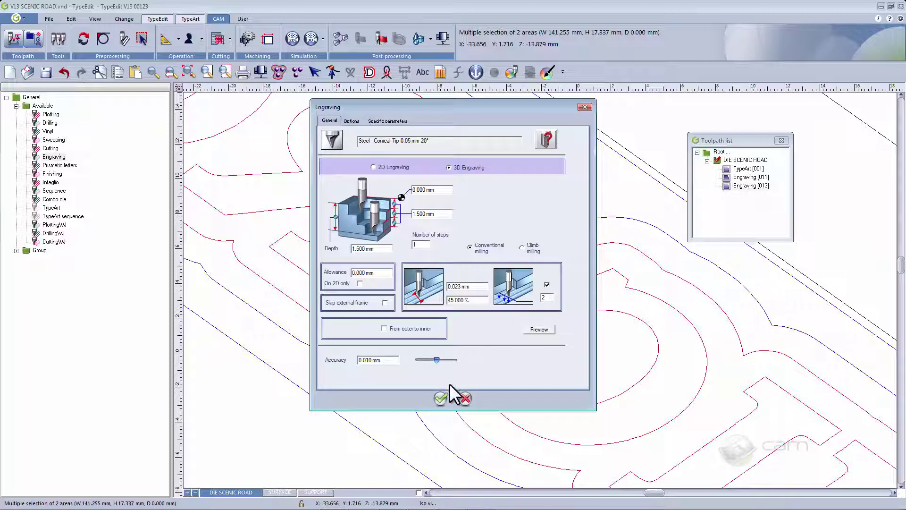
# Create Engraving [014], view the block from the YZ side, and show Engraving [013], [011] and the SURFACE layer.
pyautogui.click(441, 398)
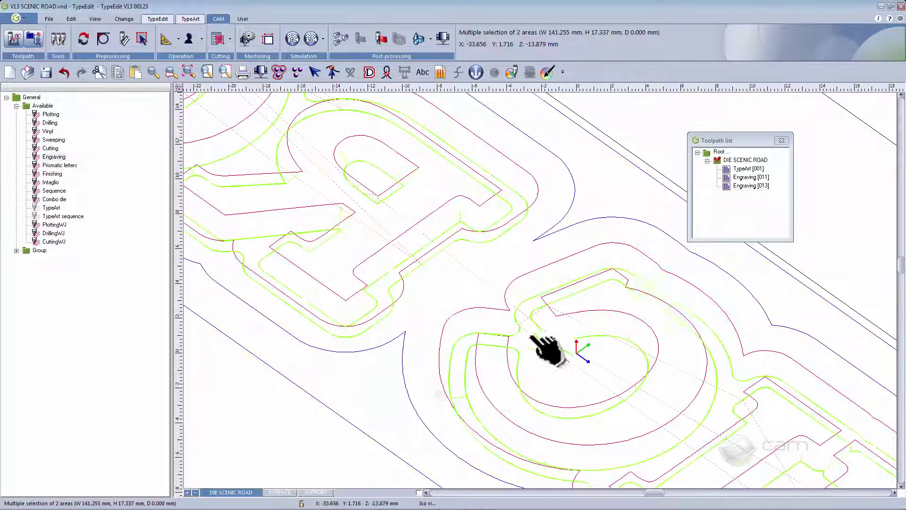
pyautogui.click(468, 255)
pyautogui.scroll(2, 461, 246)
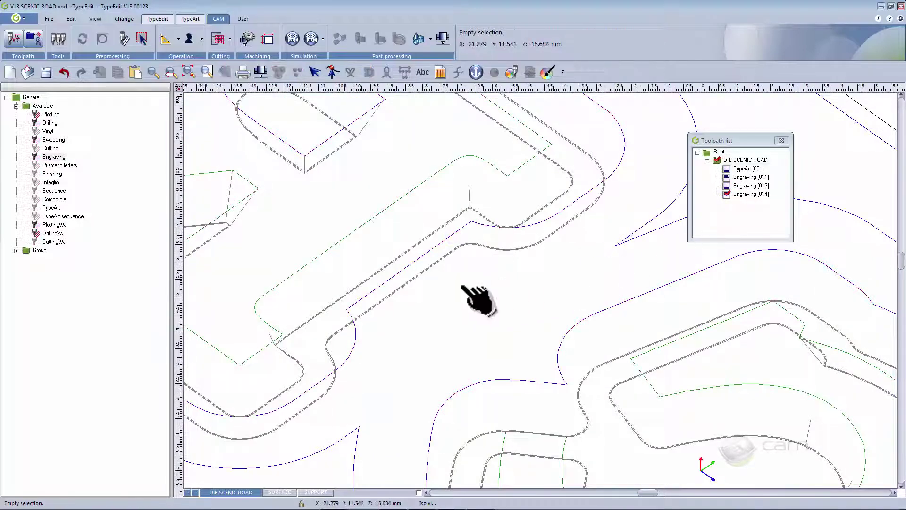
pyautogui.press('F3')
pyautogui.click(736, 186)
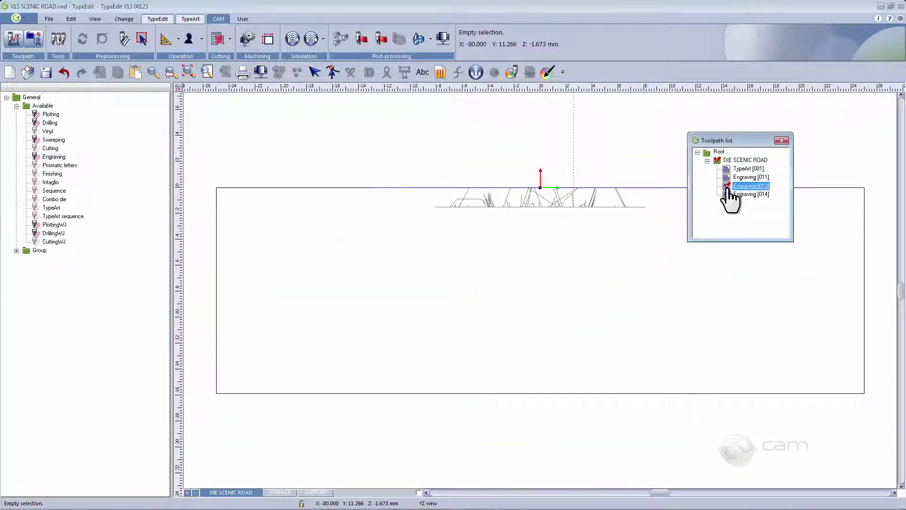
pyautogui.click(728, 177)
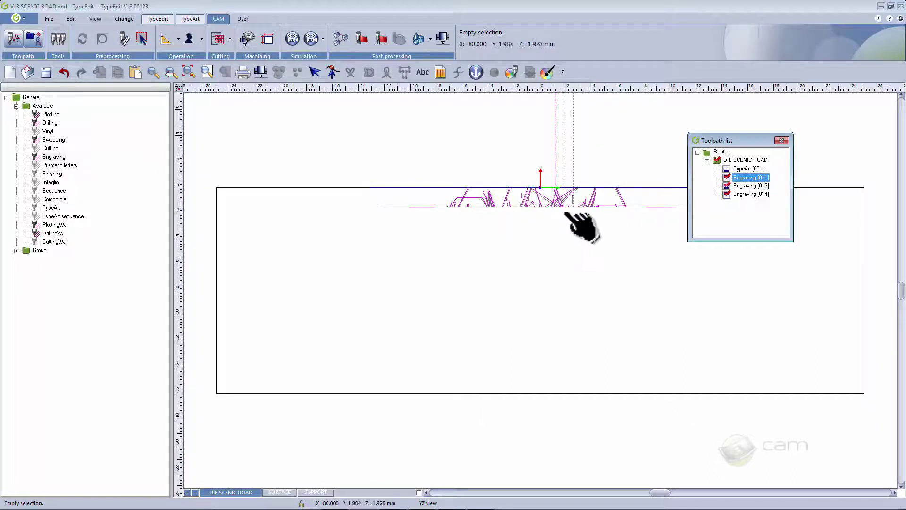
pyautogui.click(282, 493)
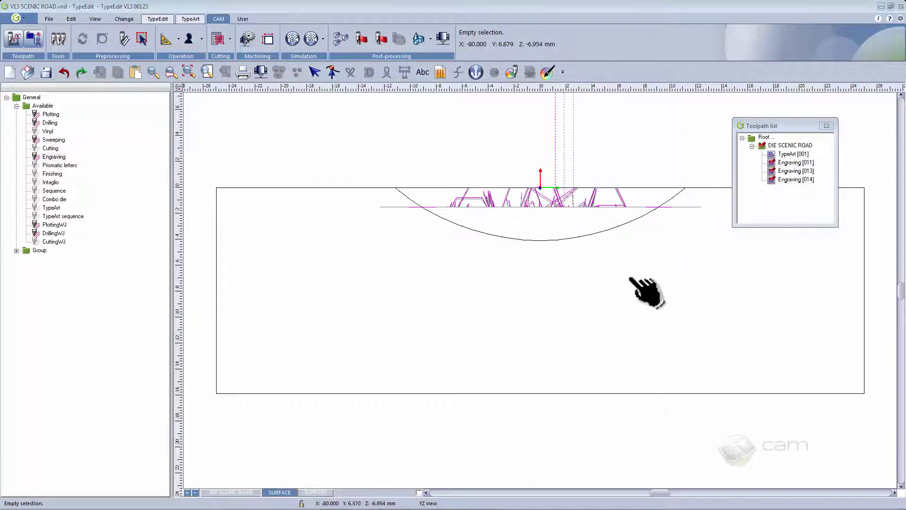
# Switch to an isometric view and hide Engraving [011], [013] and [014].
pyautogui.click(100, 19)
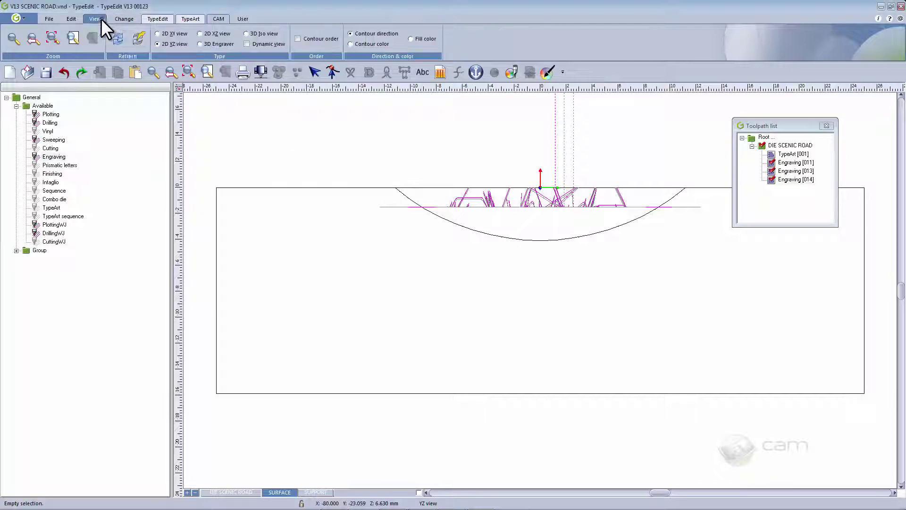
pyautogui.click(246, 34)
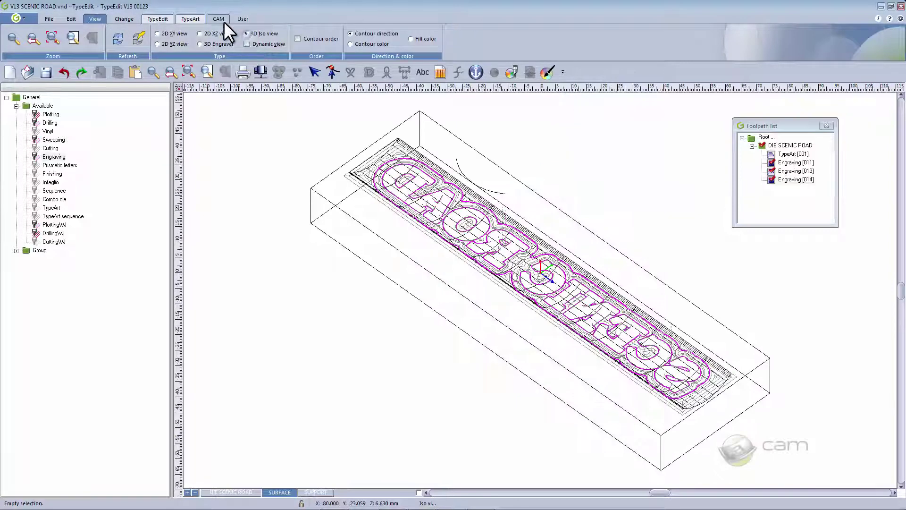
pyautogui.click(222, 20)
pyautogui.click(772, 163)
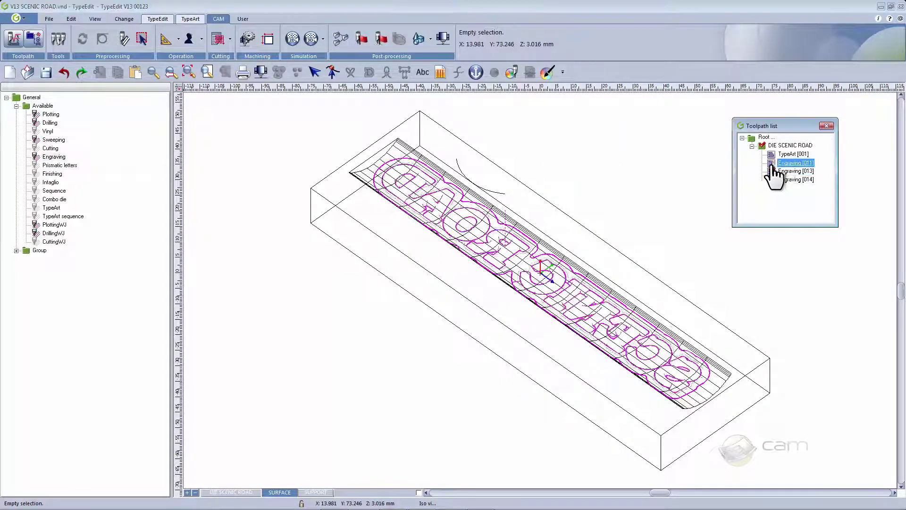
pyautogui.click(771, 170)
pyautogui.click(772, 180)
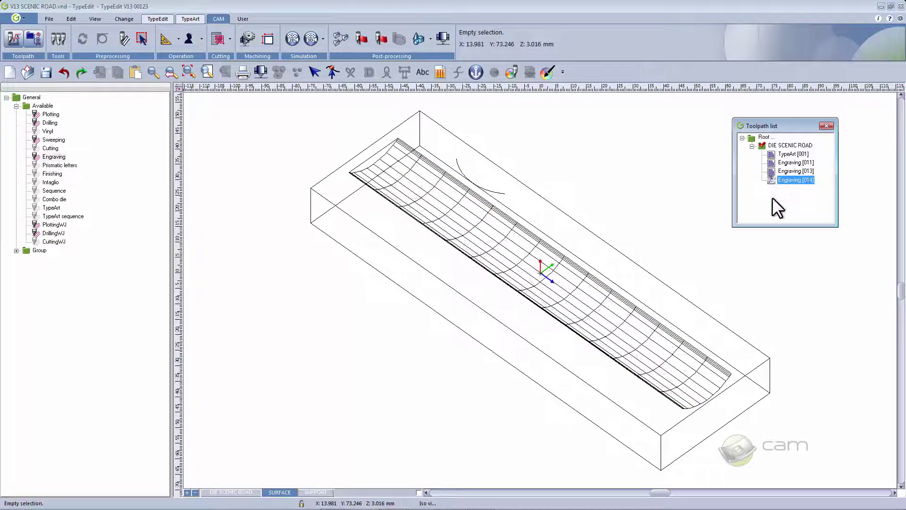
pyautogui.click(590, 299)
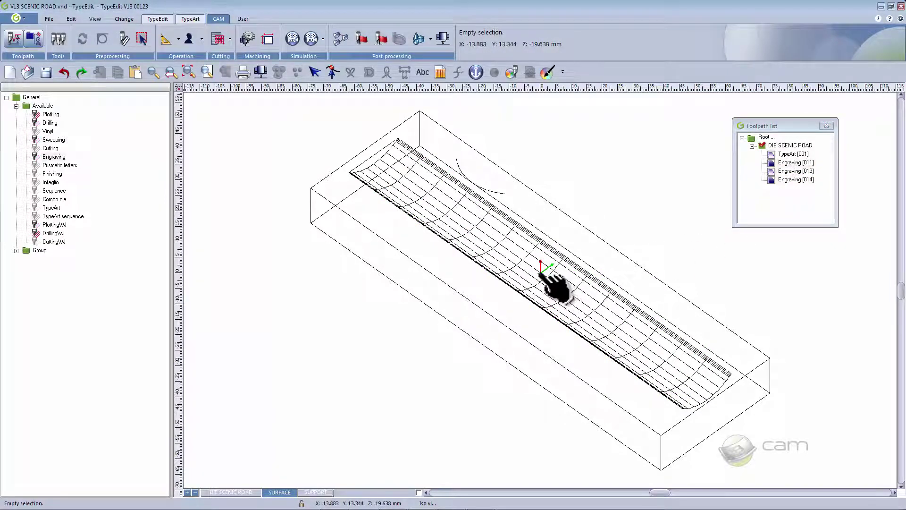
# Pick the axis marker and swept surface together, then choose Engraving [011] for mapping.
pyautogui.click(548, 279)
pyautogui.click(586, 272)
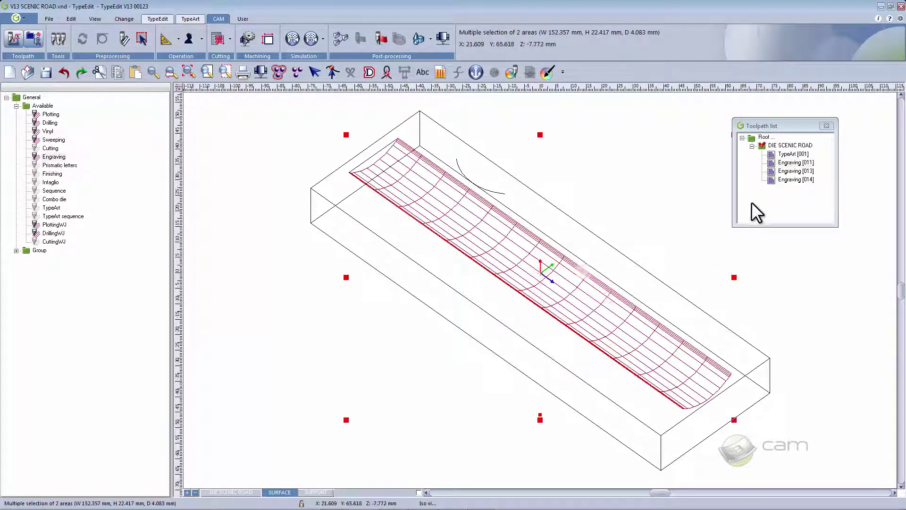
pyautogui.click(772, 163)
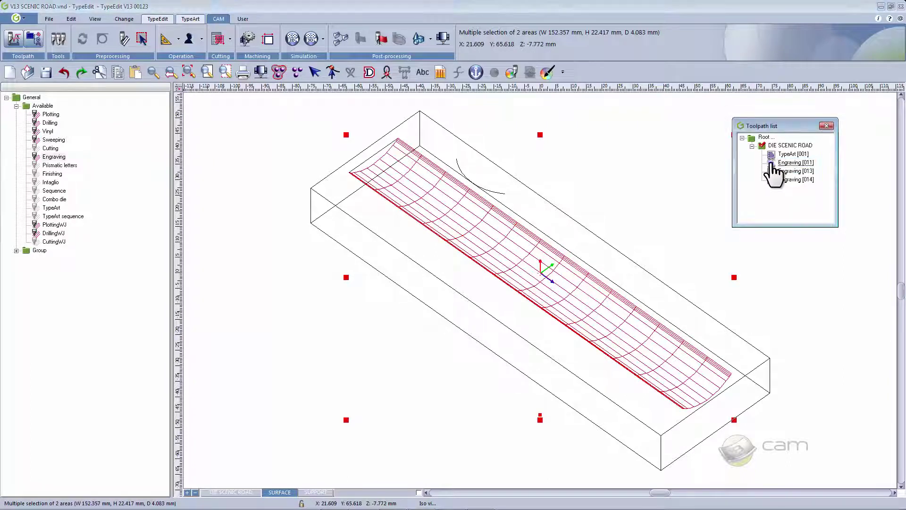
pyautogui.click(775, 163)
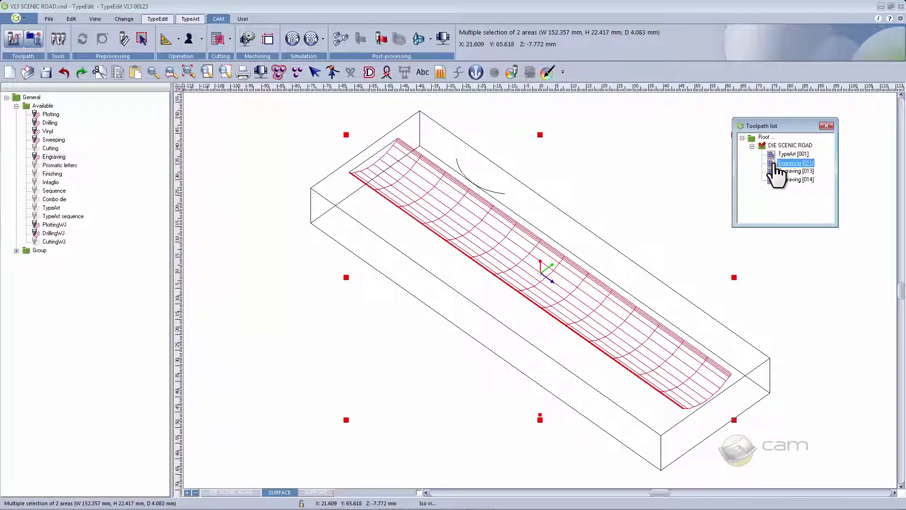
# Project the engravings onto the swept surface with Basic Mapping using ISO U/V.
pyautogui.click(418, 39)
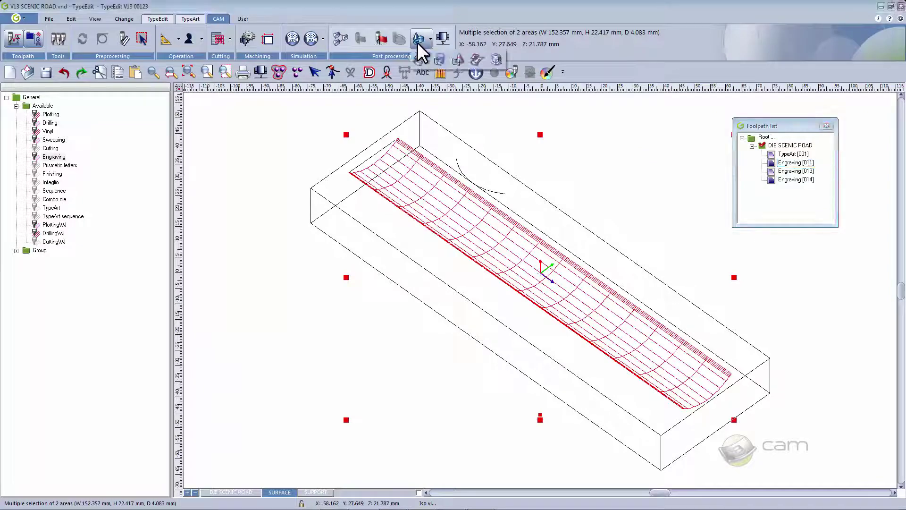
pyautogui.click(496, 60)
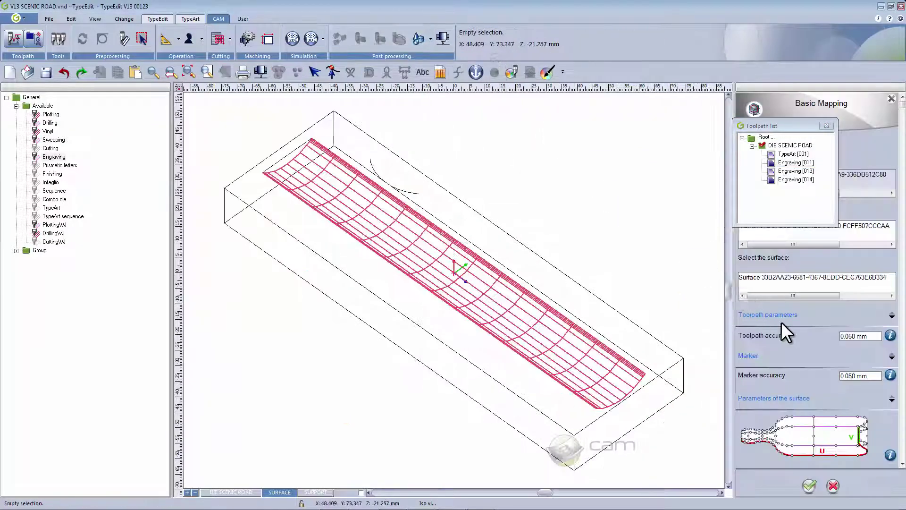
pyautogui.moveTo(792, 126); pyautogui.dragTo(636, 128)
pyautogui.click(903, 464)
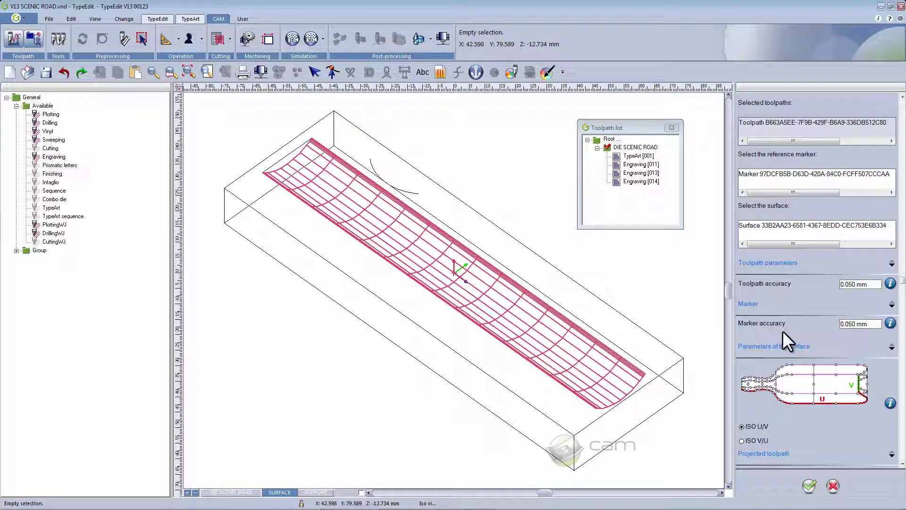
pyautogui.click(809, 485)
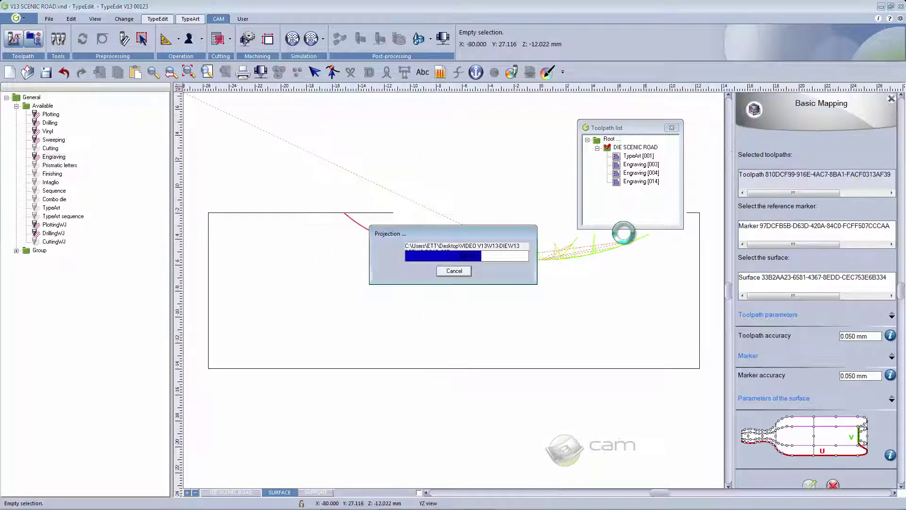
# Inspect the mapped Engraving [005], [004] and [007] toolpaths and select the DIE SCENIC ROAD group.
pyautogui.click(617, 183)
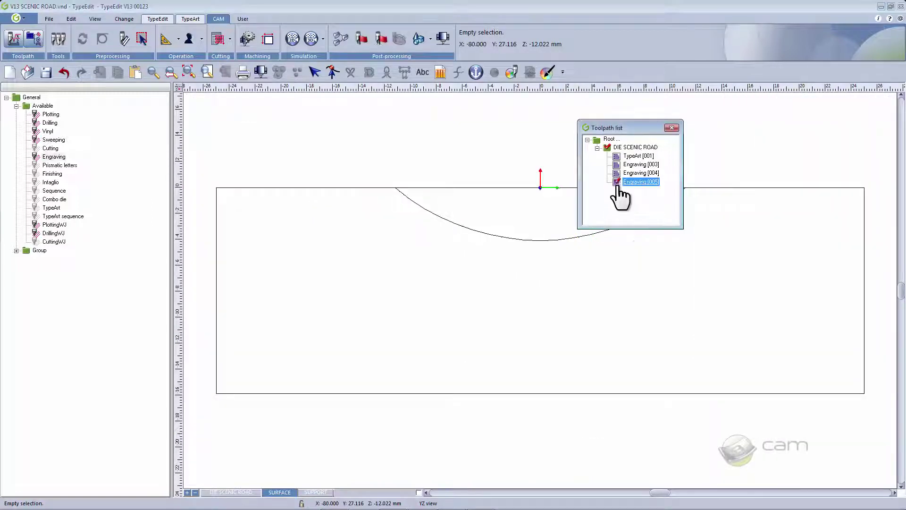
pyautogui.click(618, 173)
pyautogui.click(619, 164)
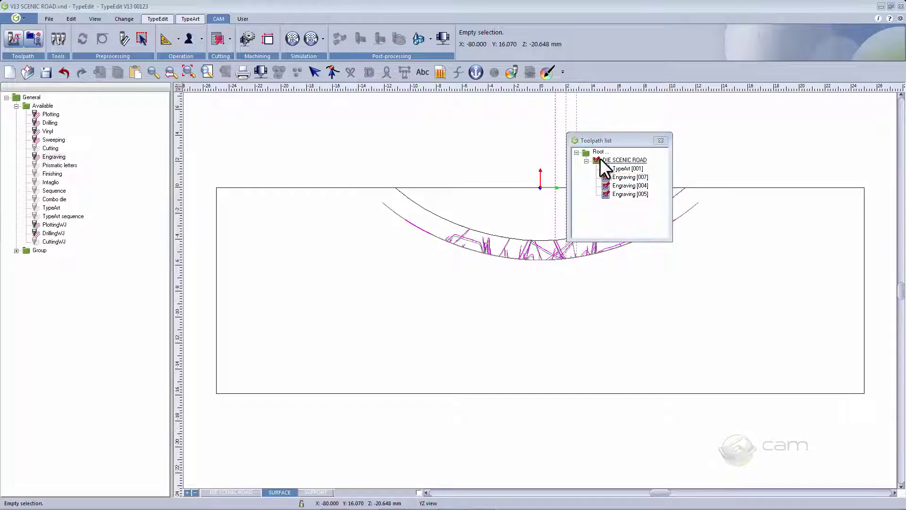
pyautogui.click(601, 159)
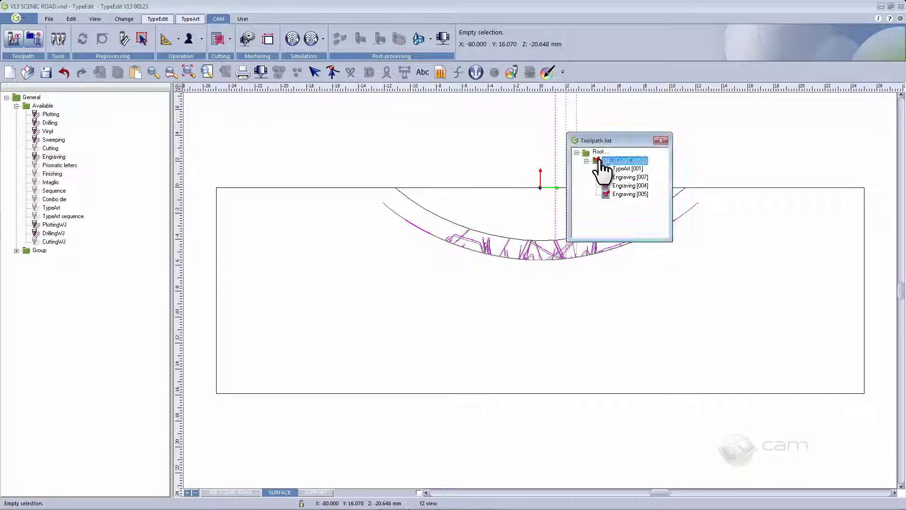
# Run the NC simulation through every toolpath, then zoom and rotate the carved die to inspect it.
pyautogui.click(318, 43)
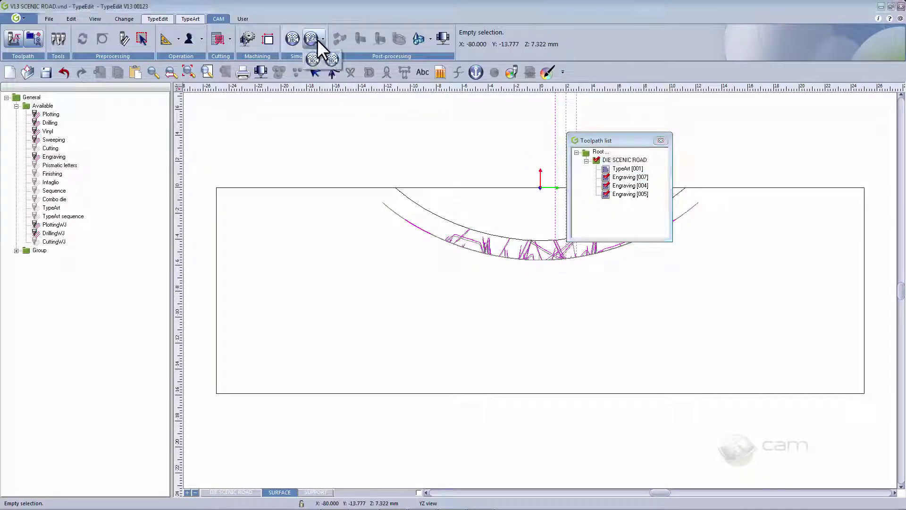
pyautogui.click(314, 59)
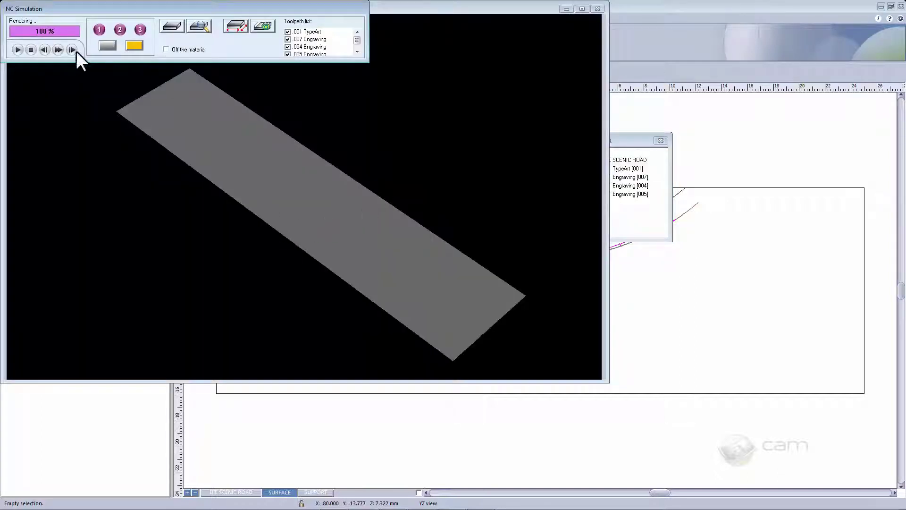
pyautogui.click(72, 50)
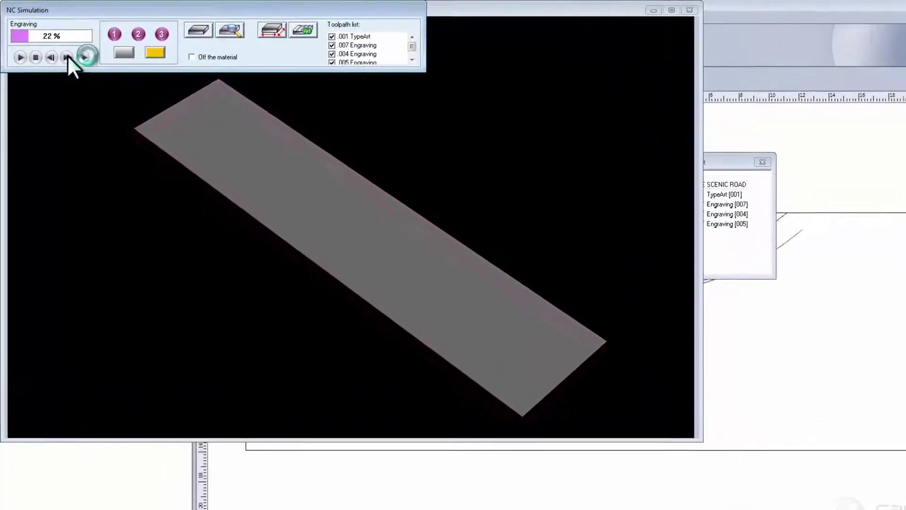
pyautogui.click(76, 65)
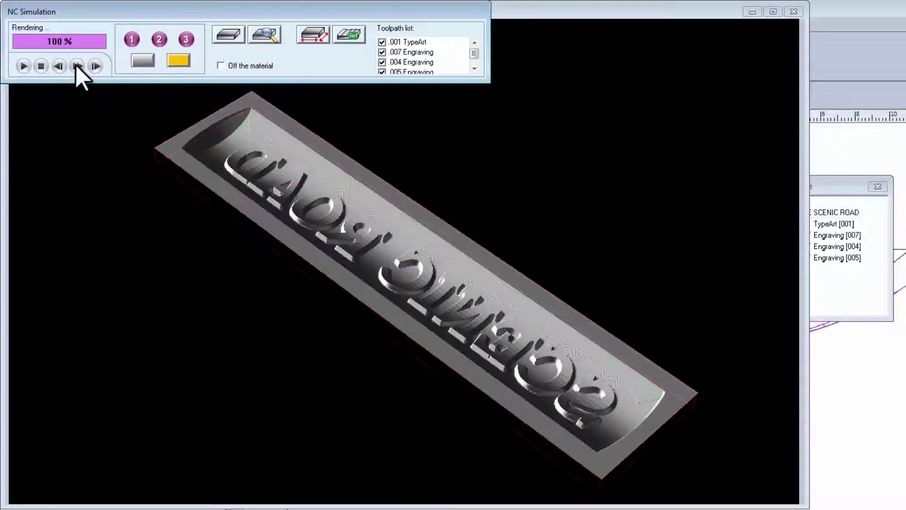
pyautogui.scroll(5, 439, 297)
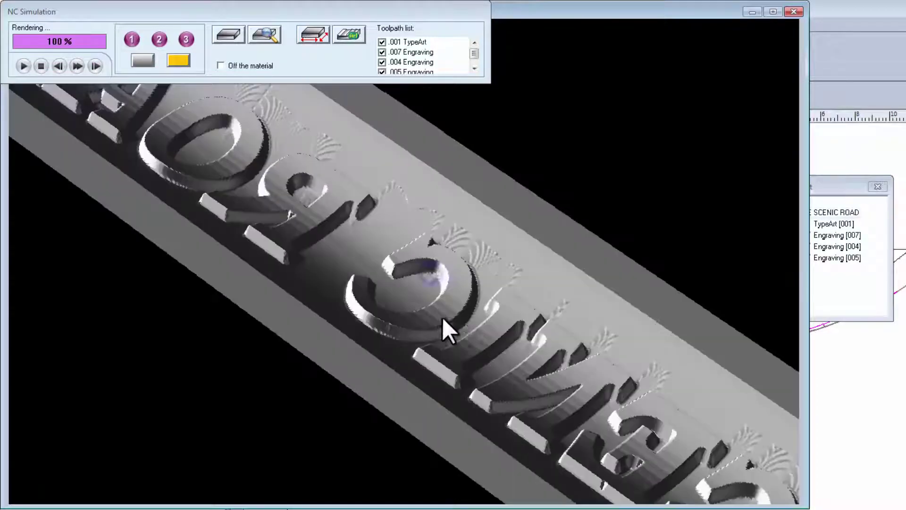
pyautogui.moveTo(458, 321); pyautogui.dragTo(501, 298)
pyautogui.scroll(-5, 498, 289)
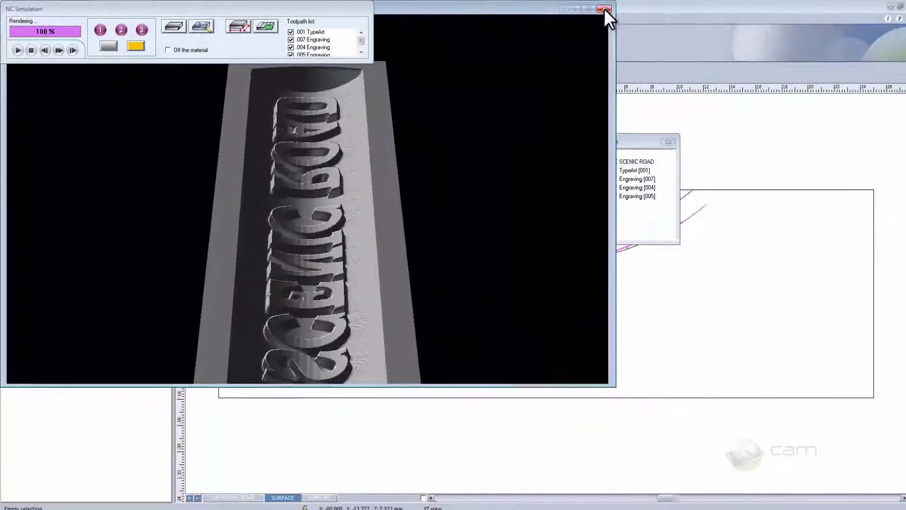
# Close the simulation without saving and open Machining for DIE SCENIC ROAD on the FANUC 16M machine.
pyautogui.click(605, 9)
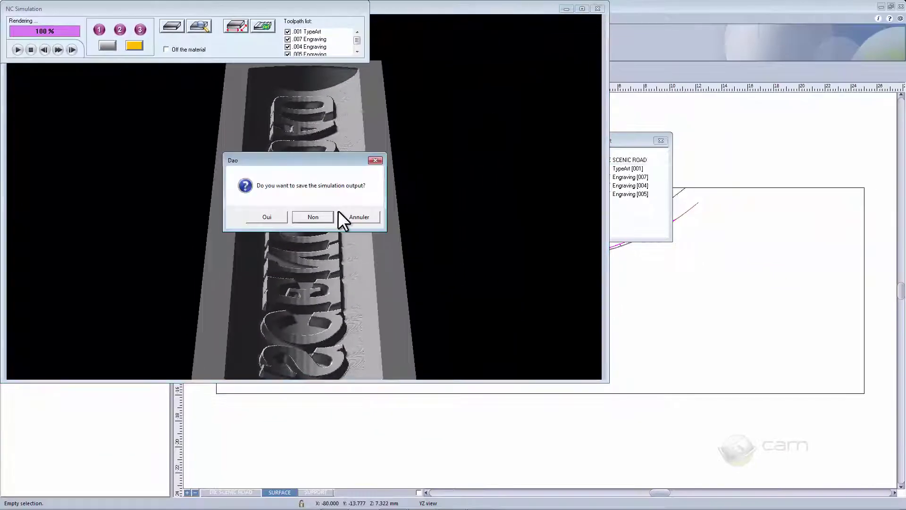
pyautogui.click(313, 217)
pyautogui.rightClick(604, 163)
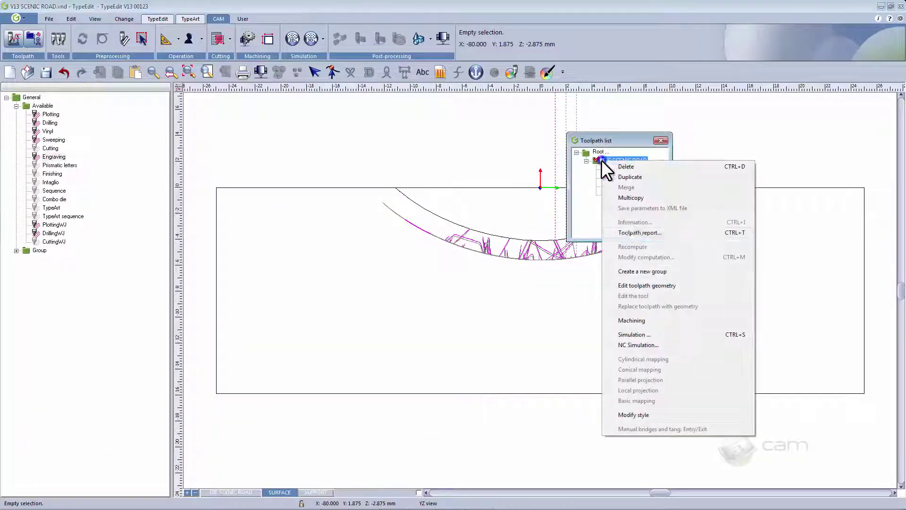
pyautogui.click(633, 320)
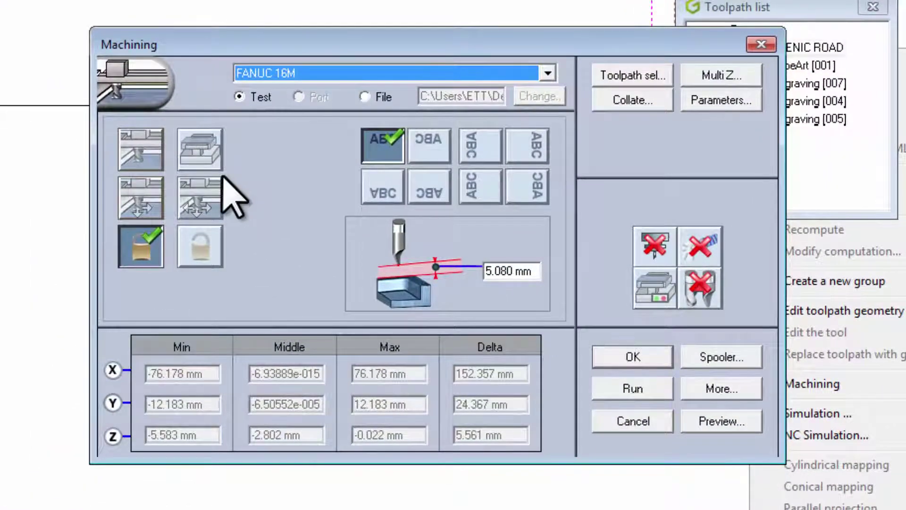
pyautogui.press('Up')
pyautogui.click(546, 73)
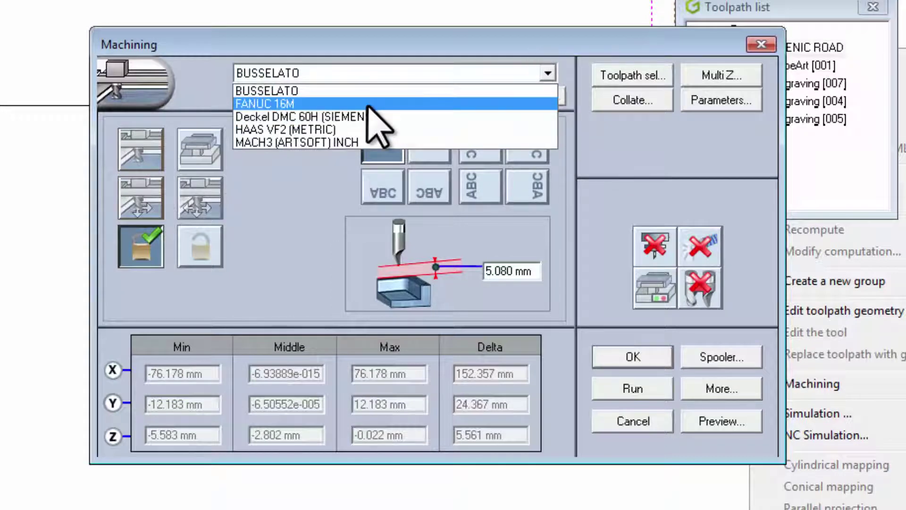
pyautogui.click(309, 106)
# Limit the output selection by unselecting all toolpaths and toggling Engraving[.004].
pyautogui.click(633, 76)
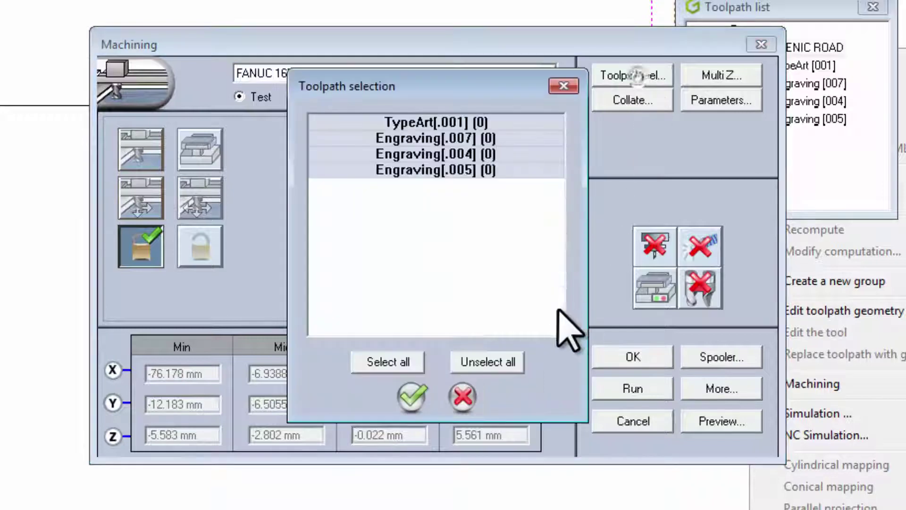
pyautogui.click(497, 365)
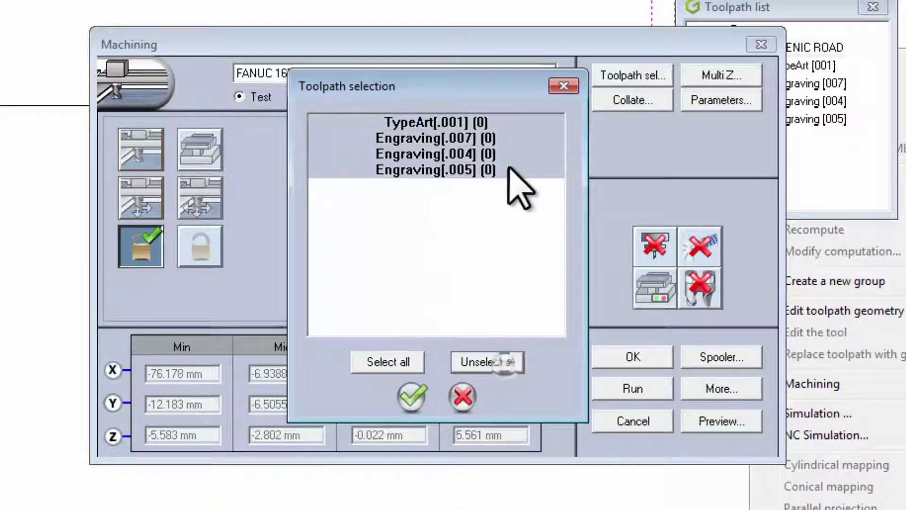
pyautogui.click(475, 153)
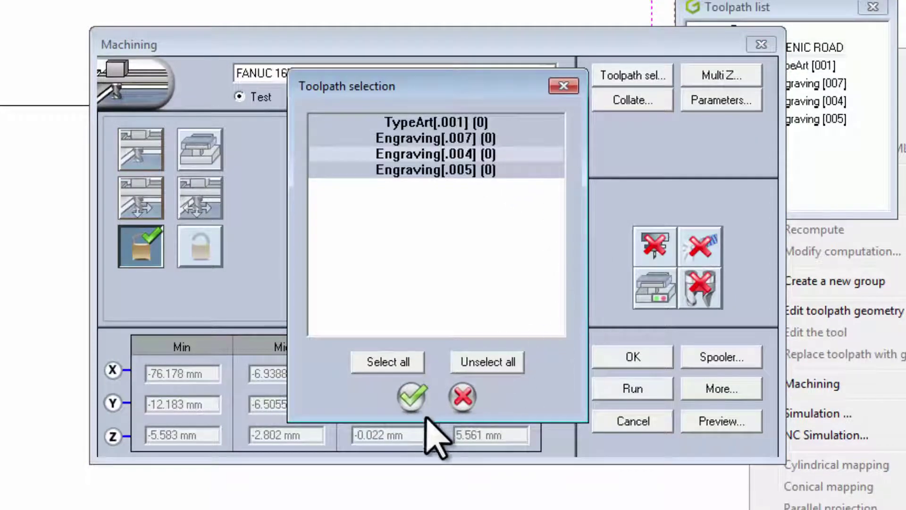
pyautogui.click(413, 397)
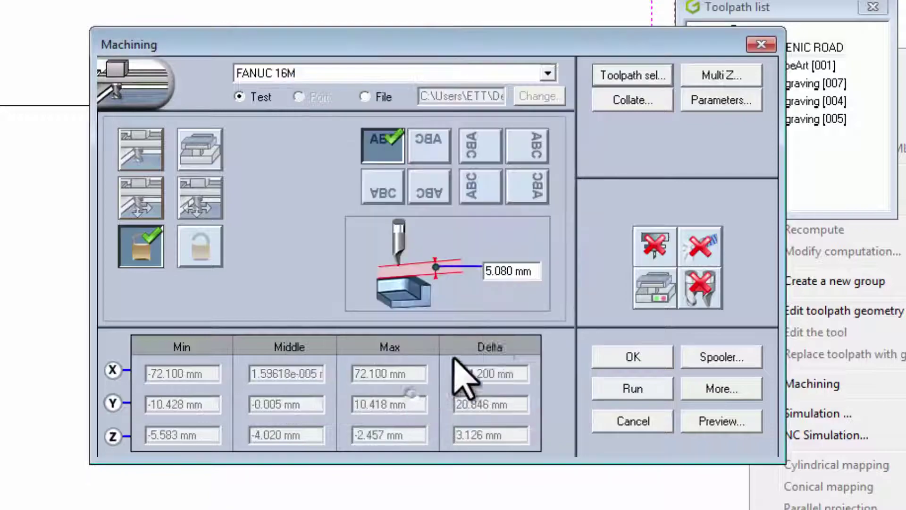
# Run a test output and review the FANUC G-code, including line G1 X-2.515 Y0.683 Z-5.569.
pyautogui.click(623, 393)
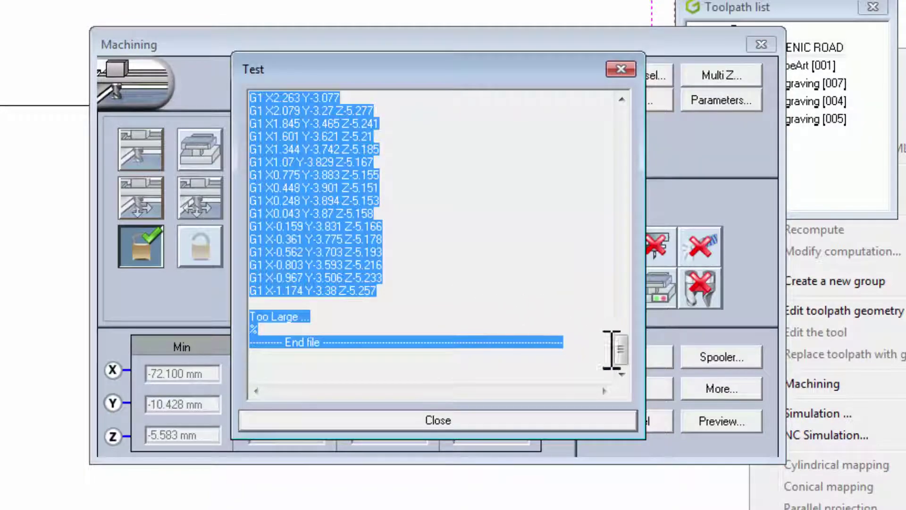
pyautogui.moveTo(614, 352); pyautogui.dragTo(613, 219)
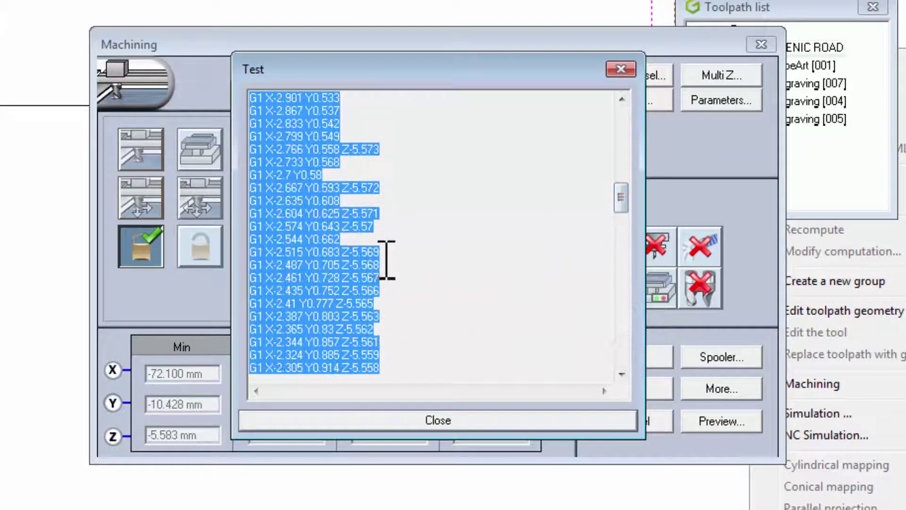
pyautogui.moveTo(381, 258); pyautogui.dragTo(261, 263)
pyautogui.moveTo(390, 259); pyautogui.dragTo(253, 248)
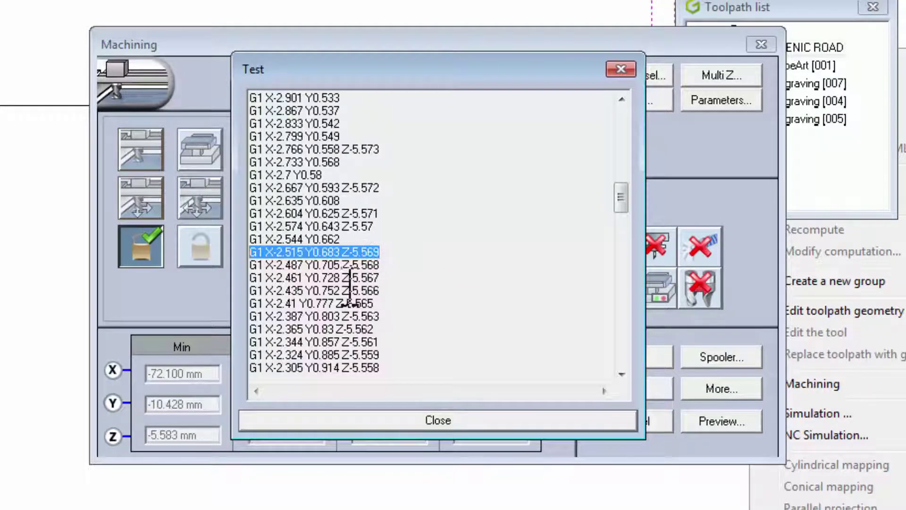
pyautogui.scroll(20, 341, 282)
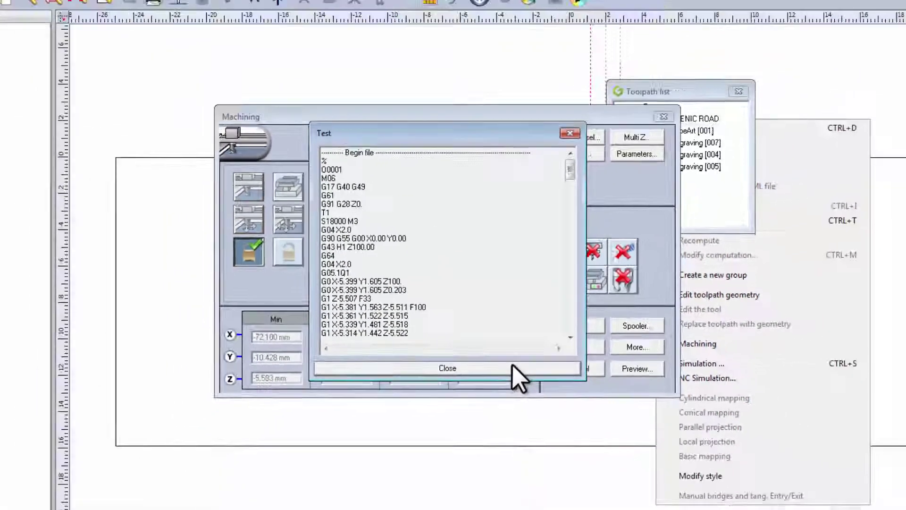
# Close the FANUC G-code test listing and the Machining dialog to return to the mapped SCENIC ROAD die.
pyautogui.click(538, 420)
pyautogui.click(659, 421)
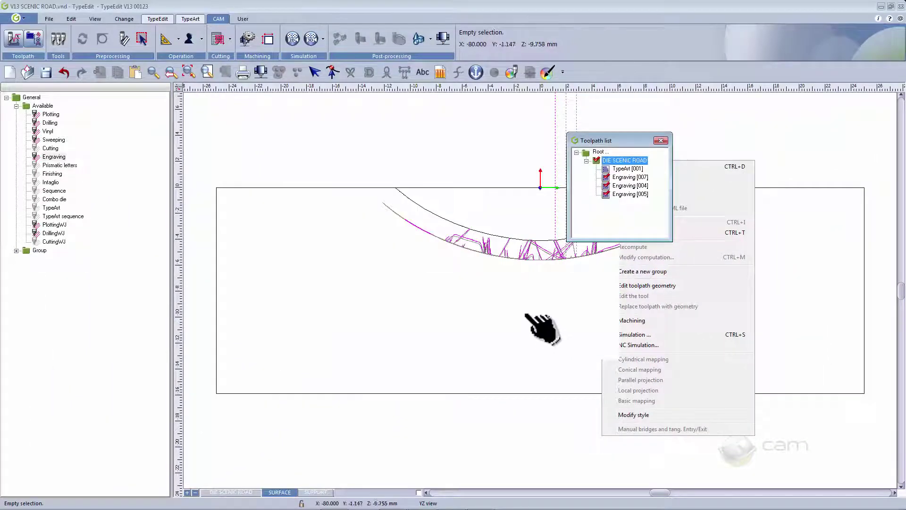